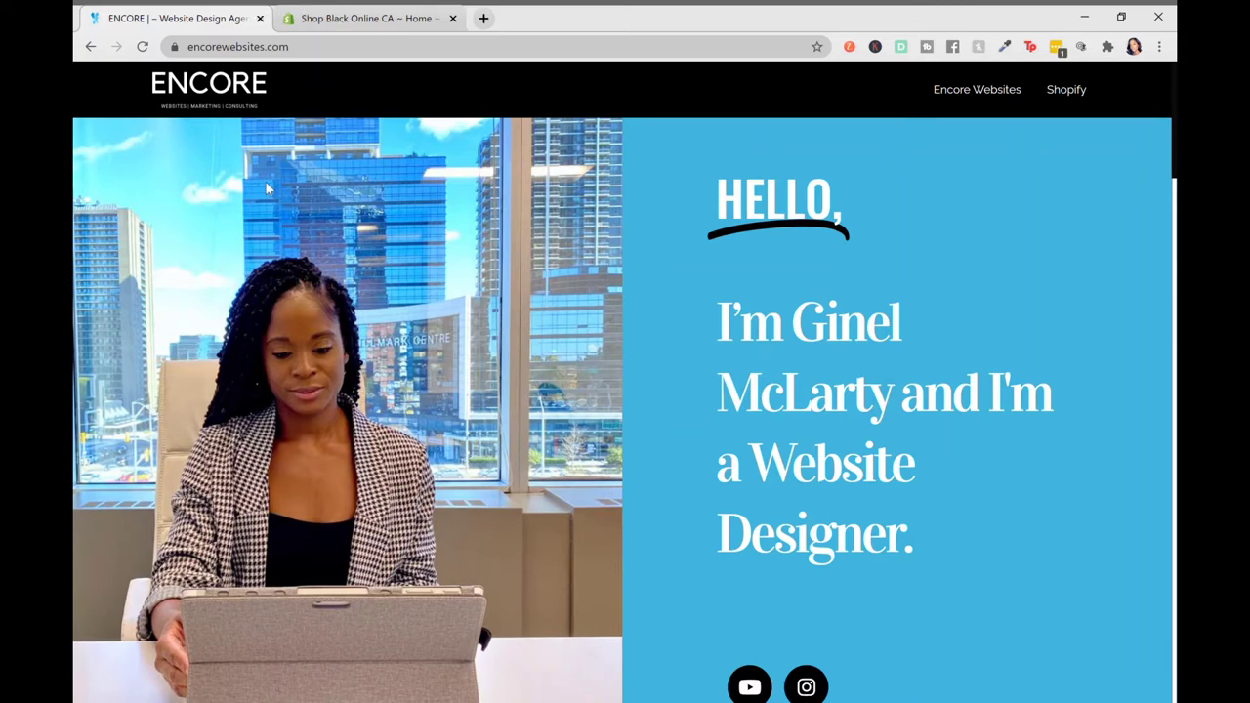
Switch to the store's Shopify admin and go to its Settings overview
{"action": "left_click", "coordinate": [341, 27]}
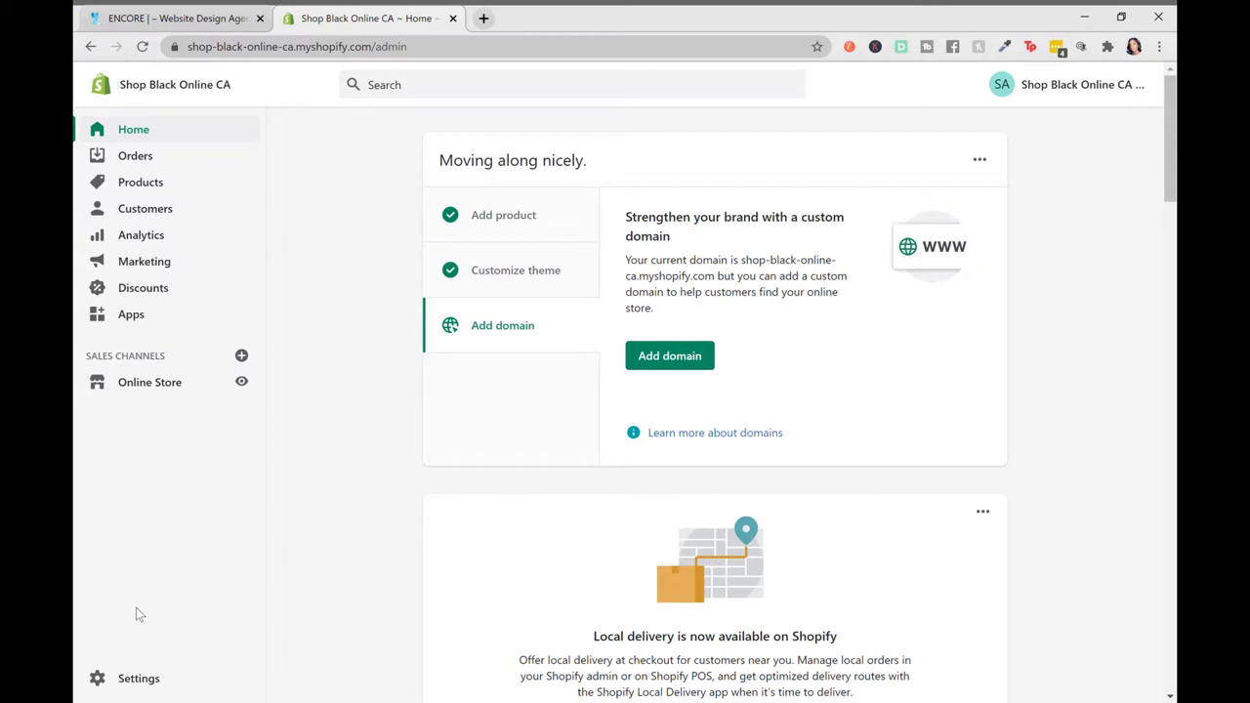
{"action": "left_click", "coordinate": [139, 679]}
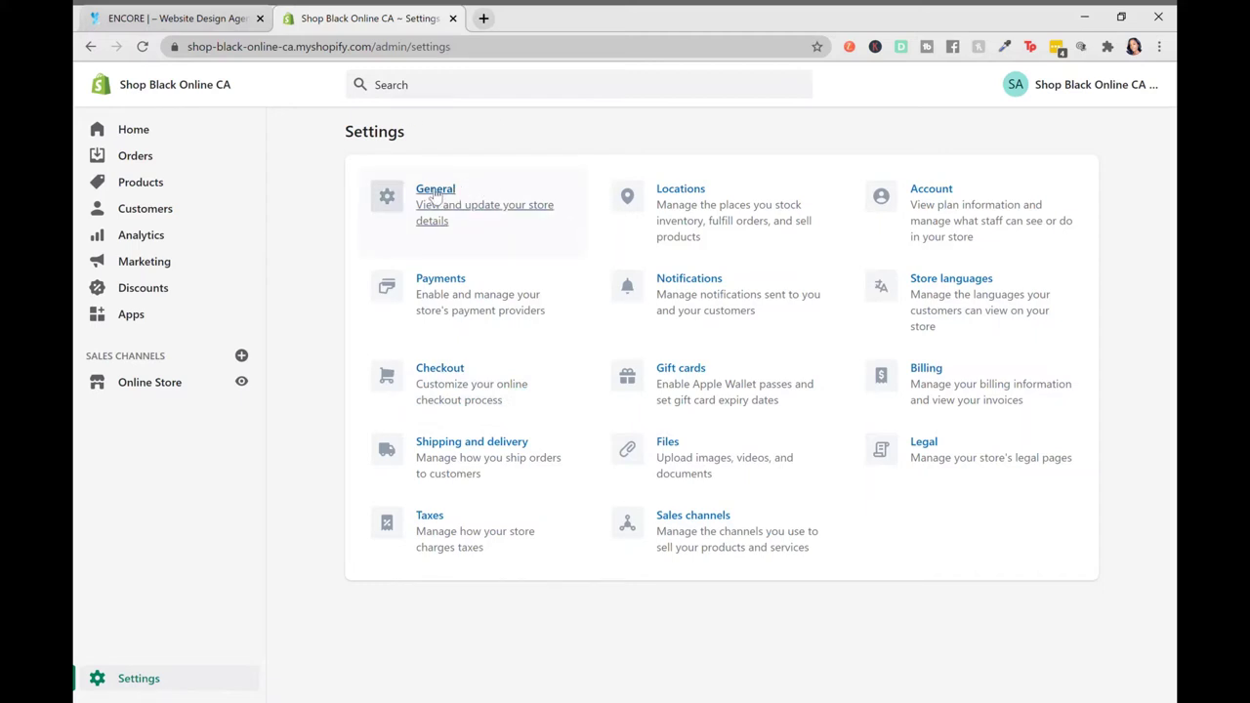
Open General settings and review the store details, confirming Store industry is set to Other
{"action": "left_click", "coordinate": [436, 194]}
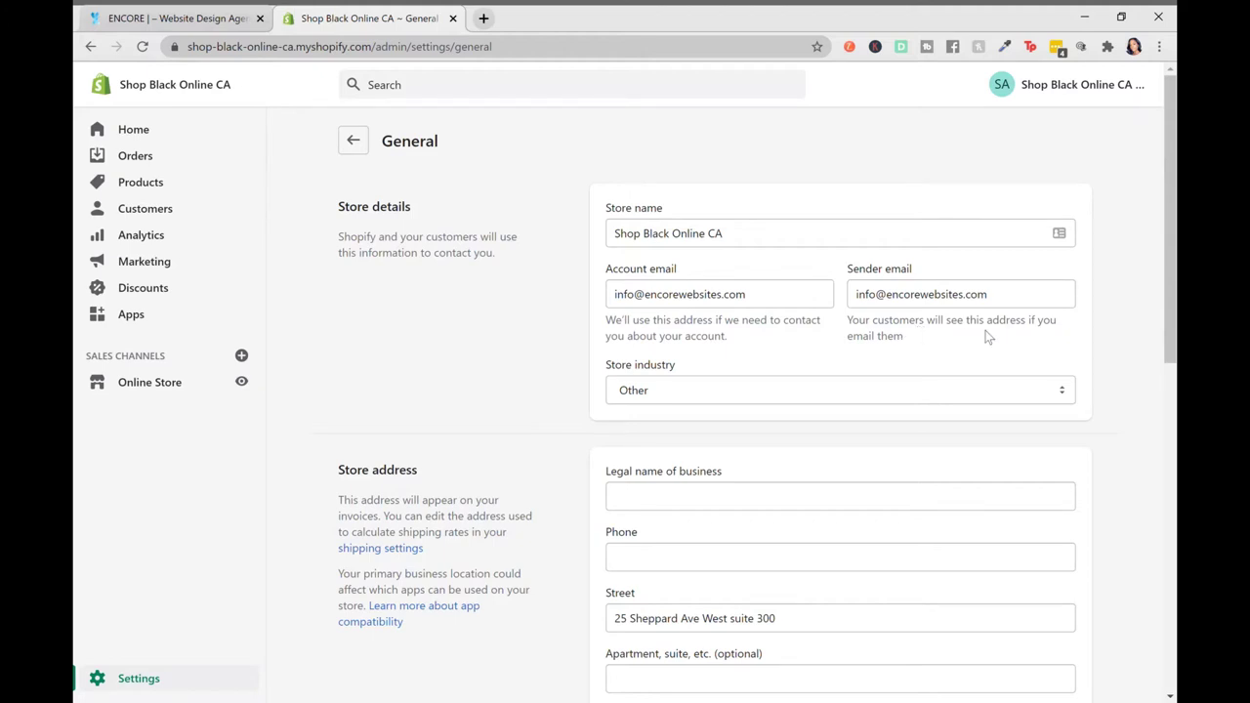
{"action": "scroll", "coordinate": [985, 335], "scroll_direction": "down", "scroll_amount": 1}
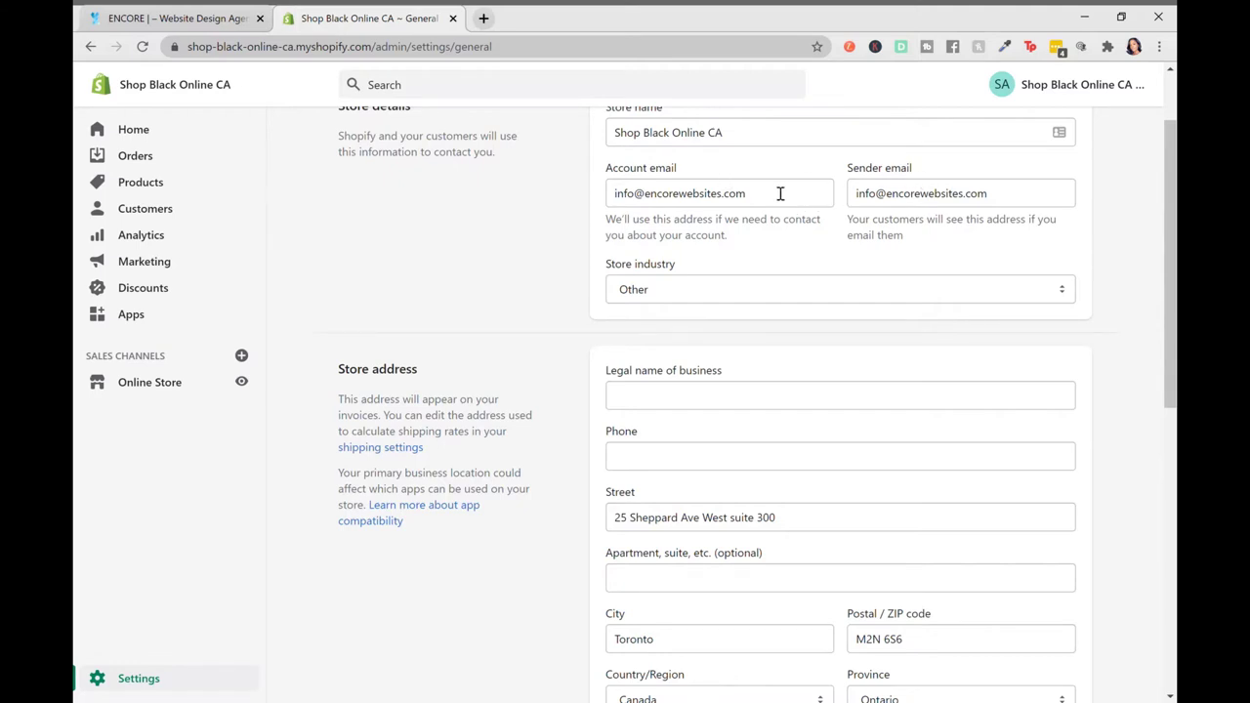
{"action": "scroll", "coordinate": [723, 236], "scroll_direction": "down", "scroll_amount": 1}
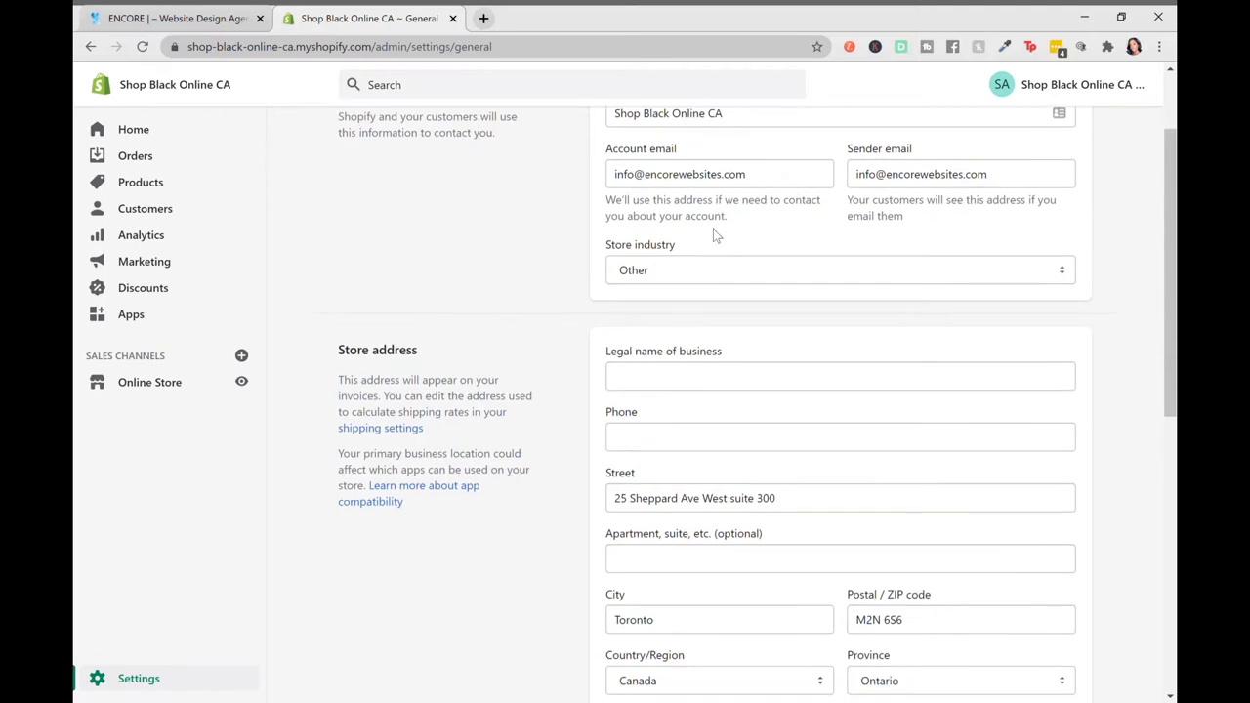
{"action": "left_click", "coordinate": [656, 275]}
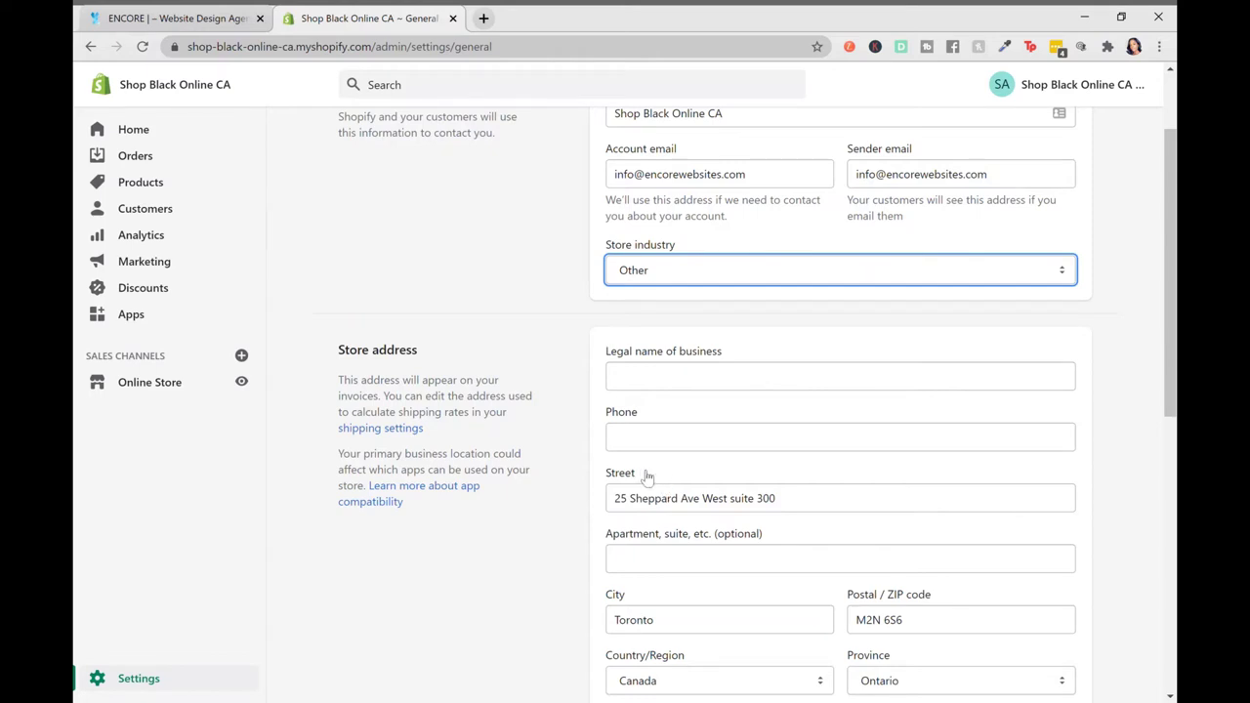
{"action": "scroll", "coordinate": [596, 354], "scroll_direction": "down", "scroll_amount": 1}
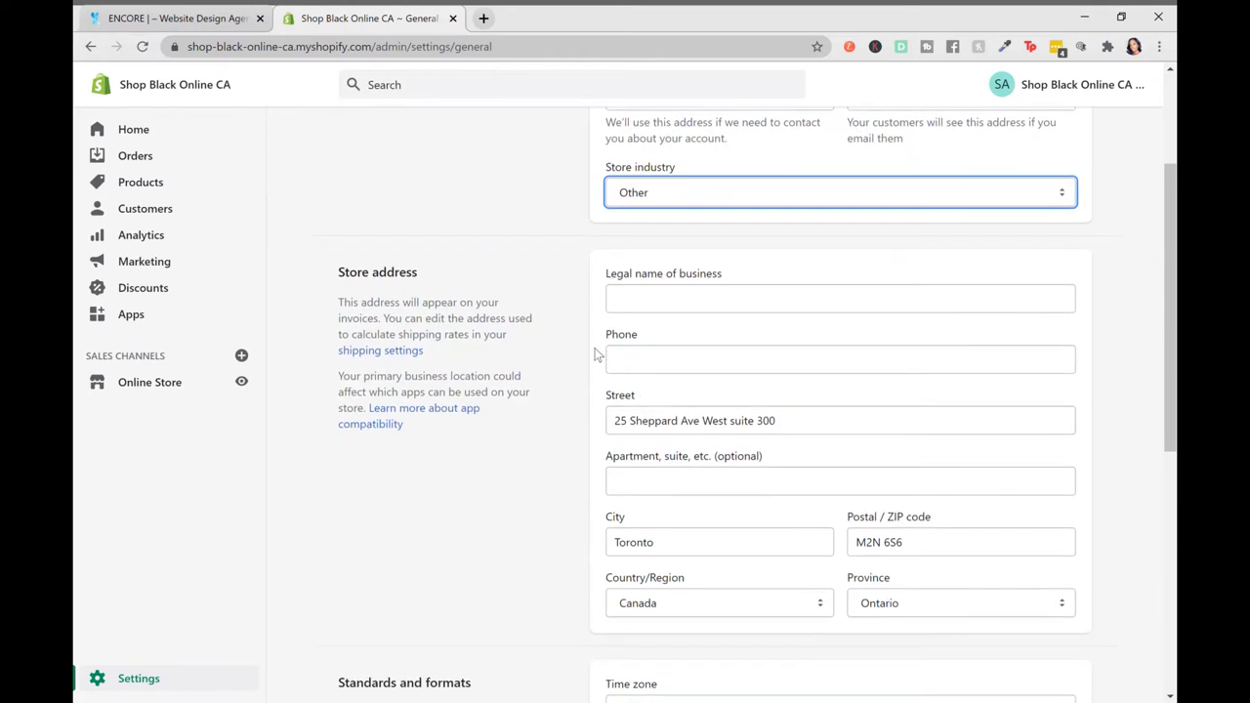
Enter 'Shop Black Online' as the legal business name and fill in the store phone number
{"action": "left_click", "coordinate": [700, 300]}
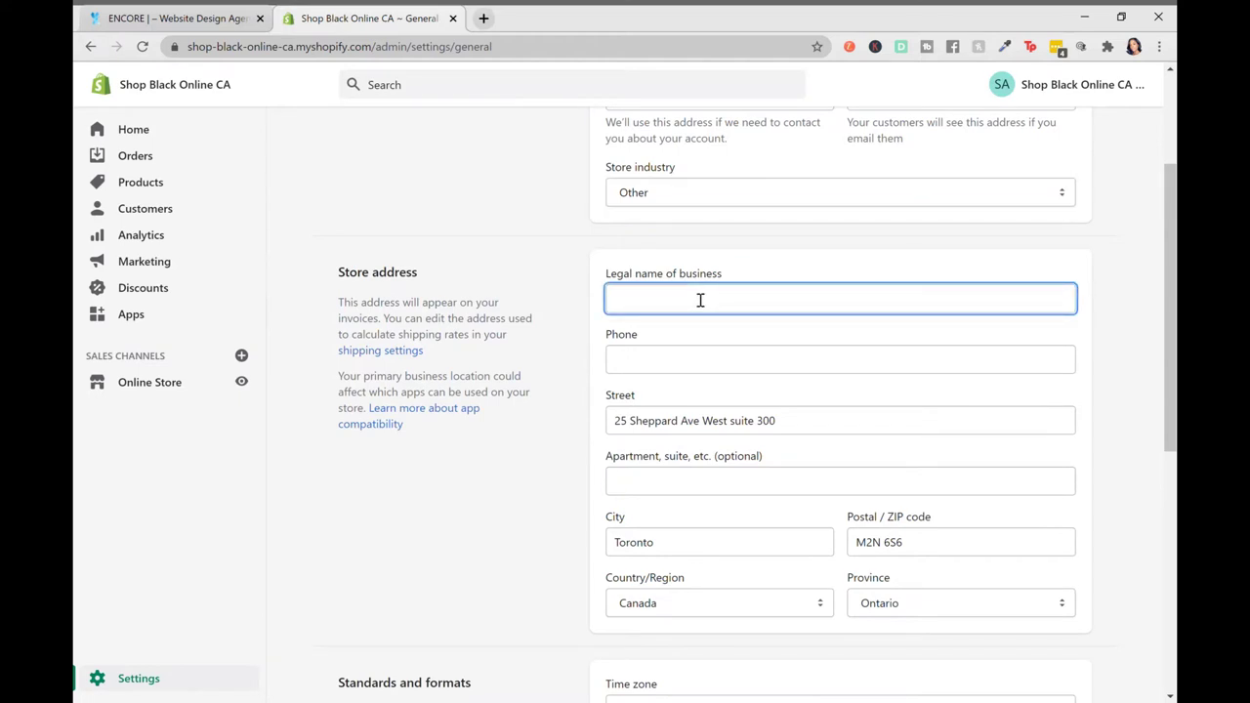
{"action": "type", "text": "Shop"}
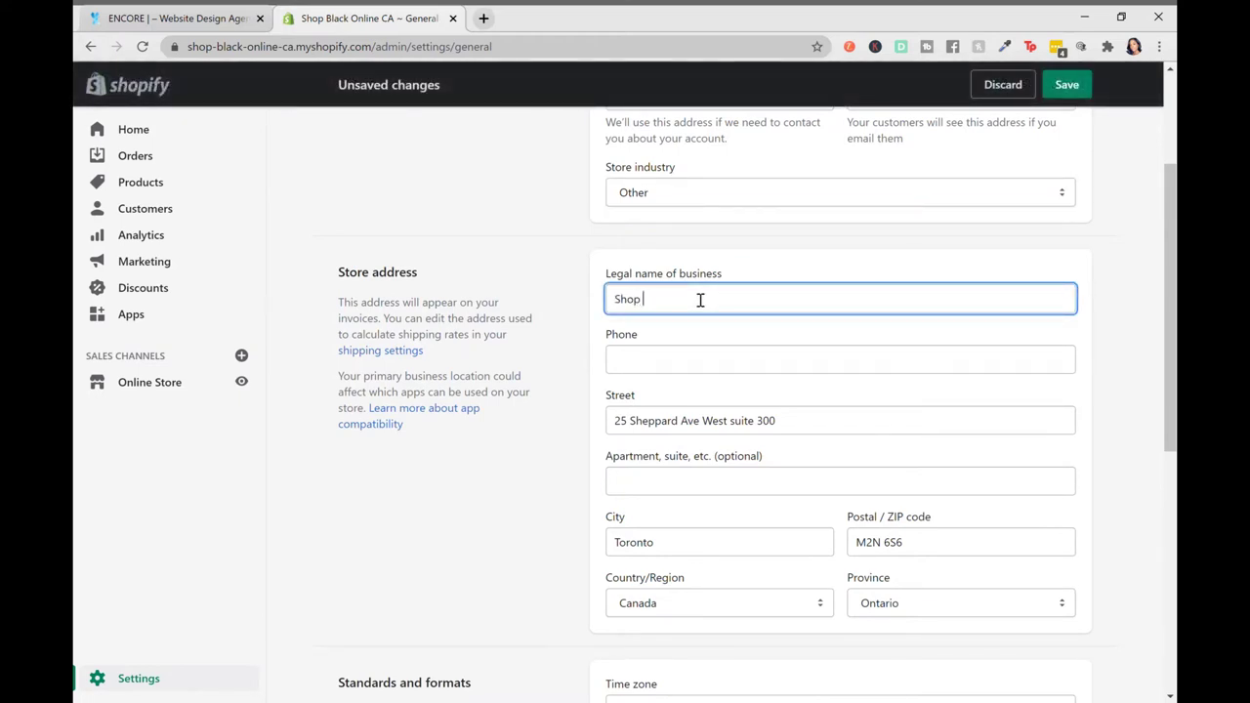
{"action": "type", "text": " Black ONlin"}
{"action": "key", "text": "BackSpace"}
{"action": "key", "text": "BackSpace"}
{"action": "key", "text": "BackSpace"}
{"action": "key", "text": "BackSpace"}
{"action": "type", "text": "nline"}
{"action": "left_click", "coordinate": [669, 372]}
{"action": "type", "text": "416-"}
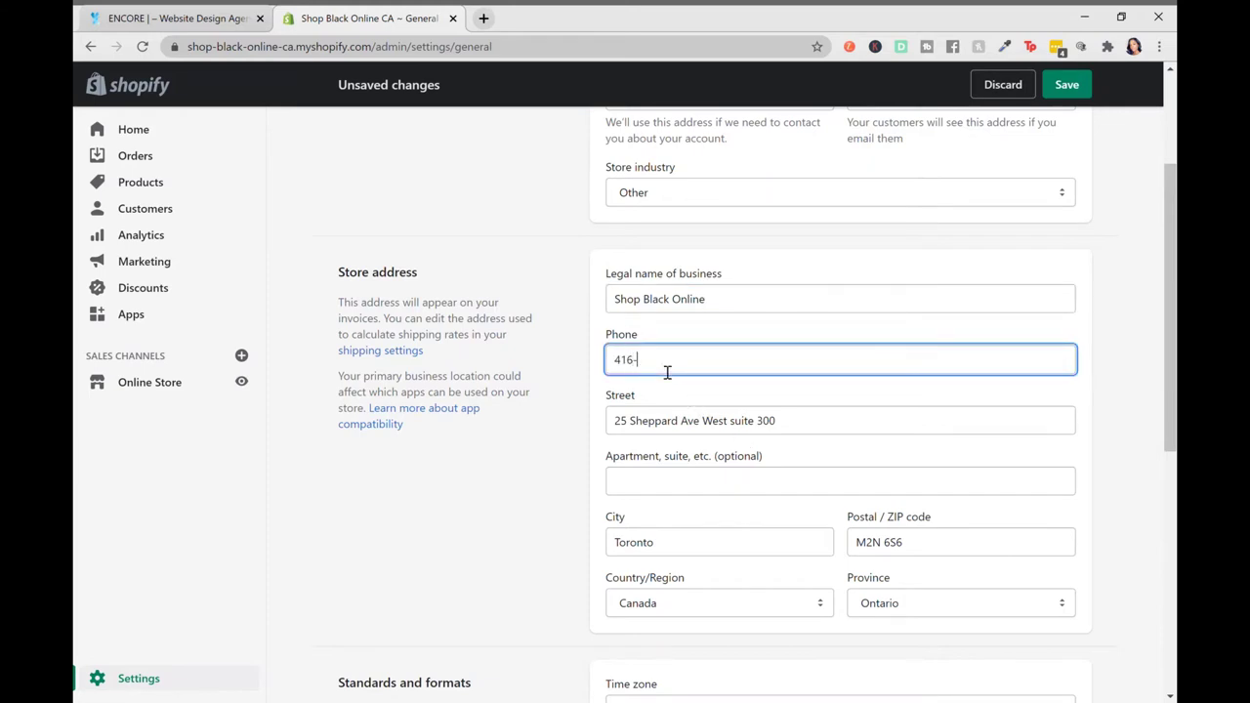
{"action": "type", "text": "444-4444"}
{"action": "scroll", "coordinate": [689, 546], "scroll_direction": "down", "scroll_amount": 2}
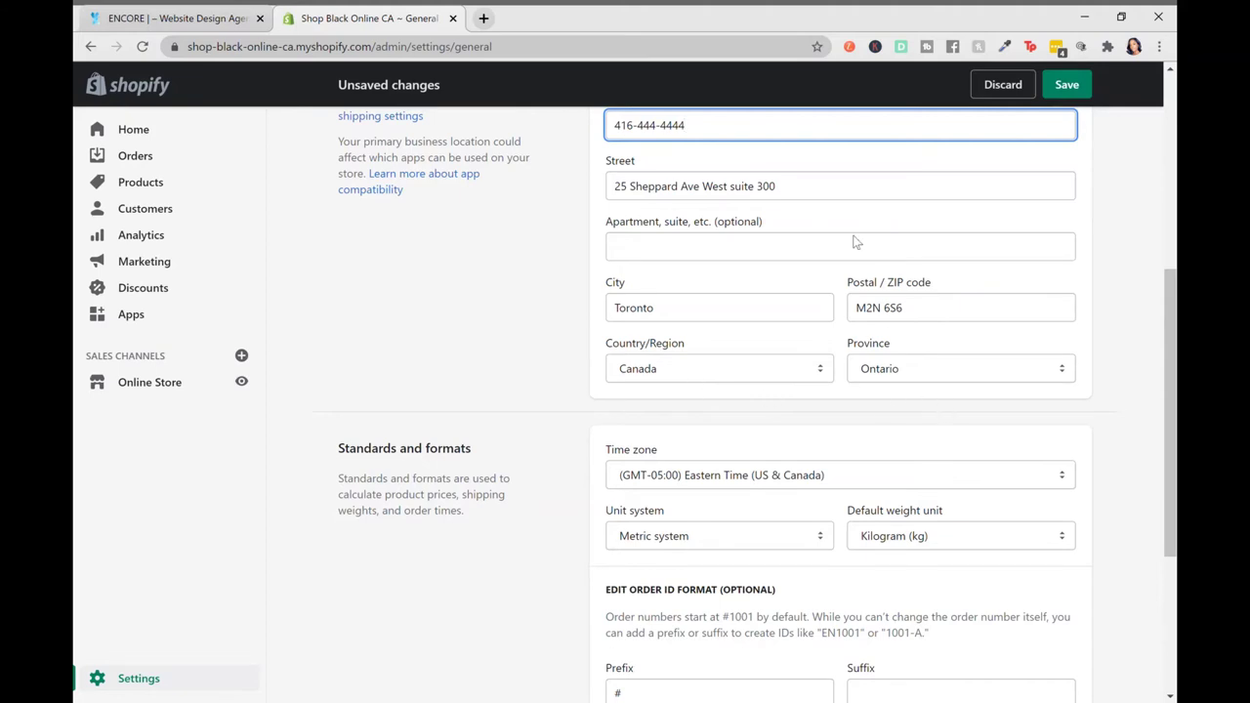
Review the default weight unit and unit system under Standards and formats, leaving both unchanged
{"action": "scroll", "coordinate": [825, 258], "scroll_direction": "up", "scroll_amount": 2}
{"action": "scroll", "coordinate": [825, 258], "scroll_direction": "down", "scroll_amount": 1}
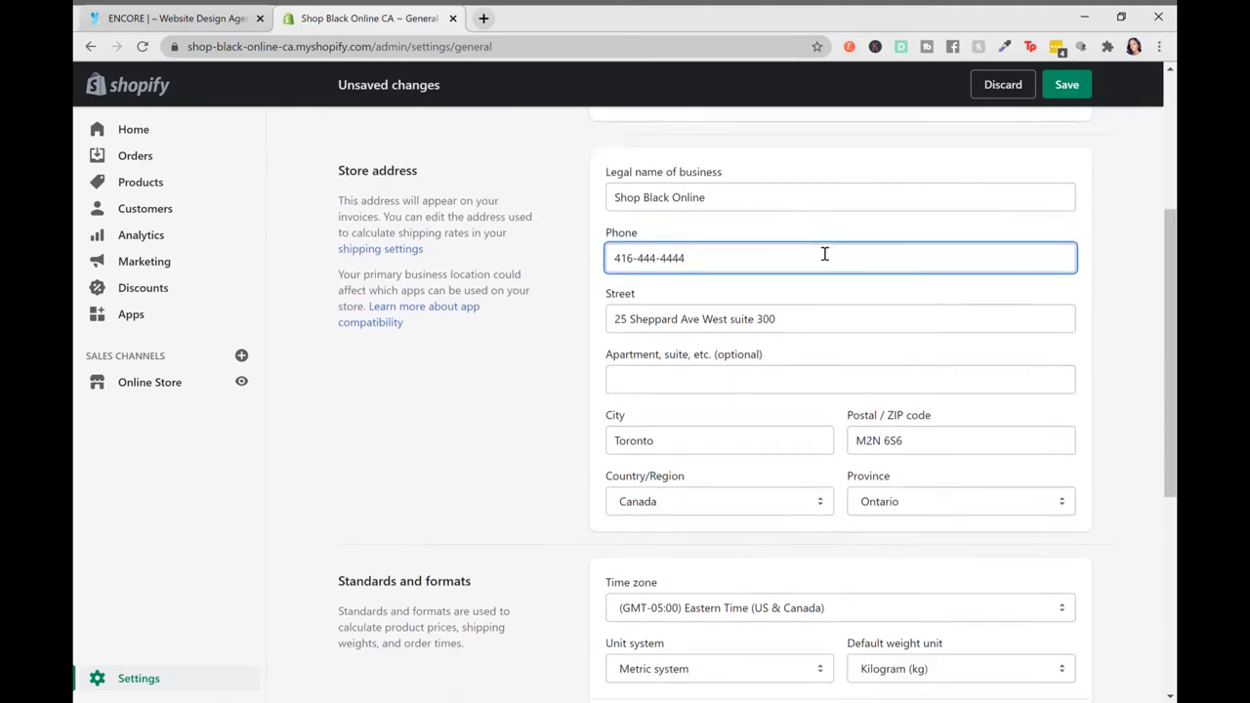
{"action": "scroll", "coordinate": [824, 254], "scroll_direction": "down", "scroll_amount": 3}
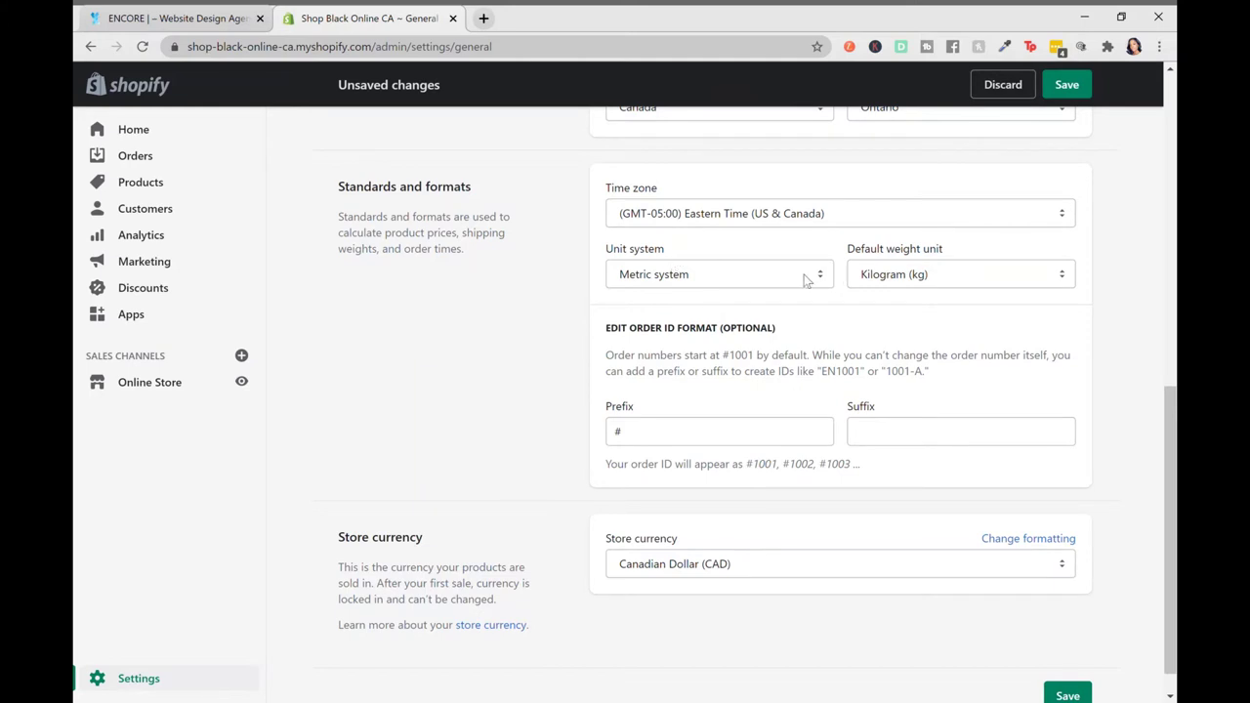
{"action": "left_click", "coordinate": [960, 279]}
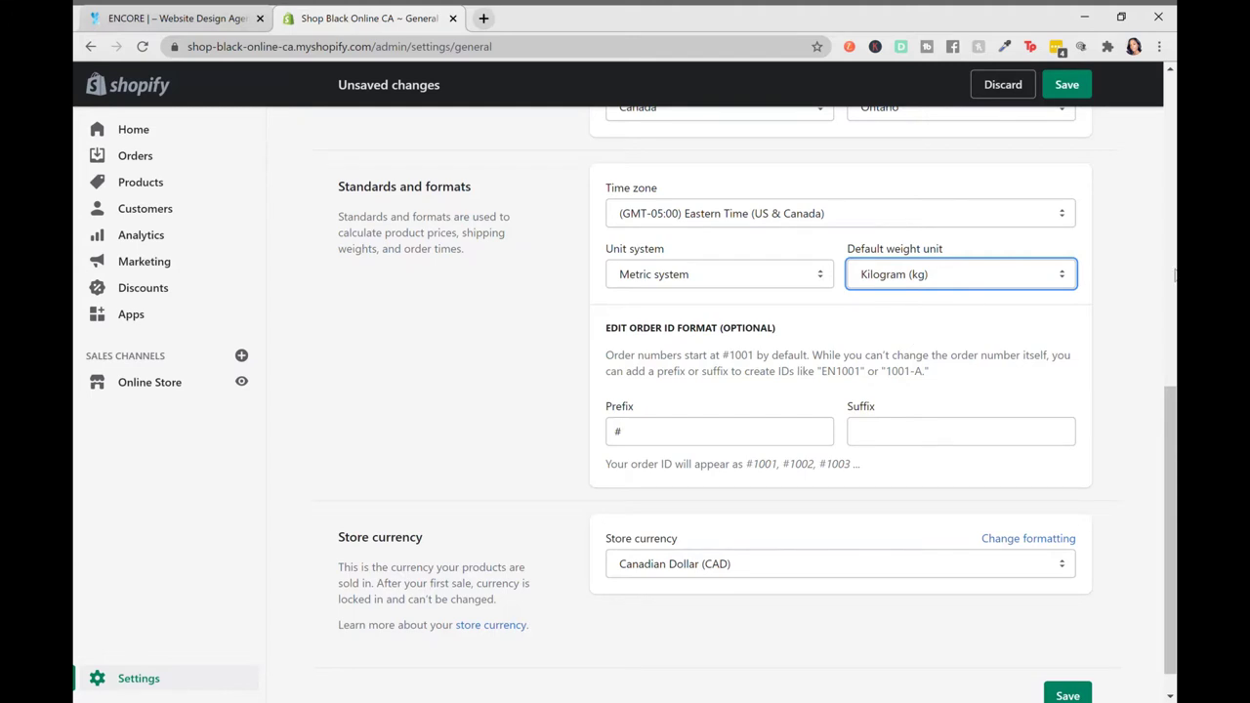
{"action": "left_click", "coordinate": [1129, 299]}
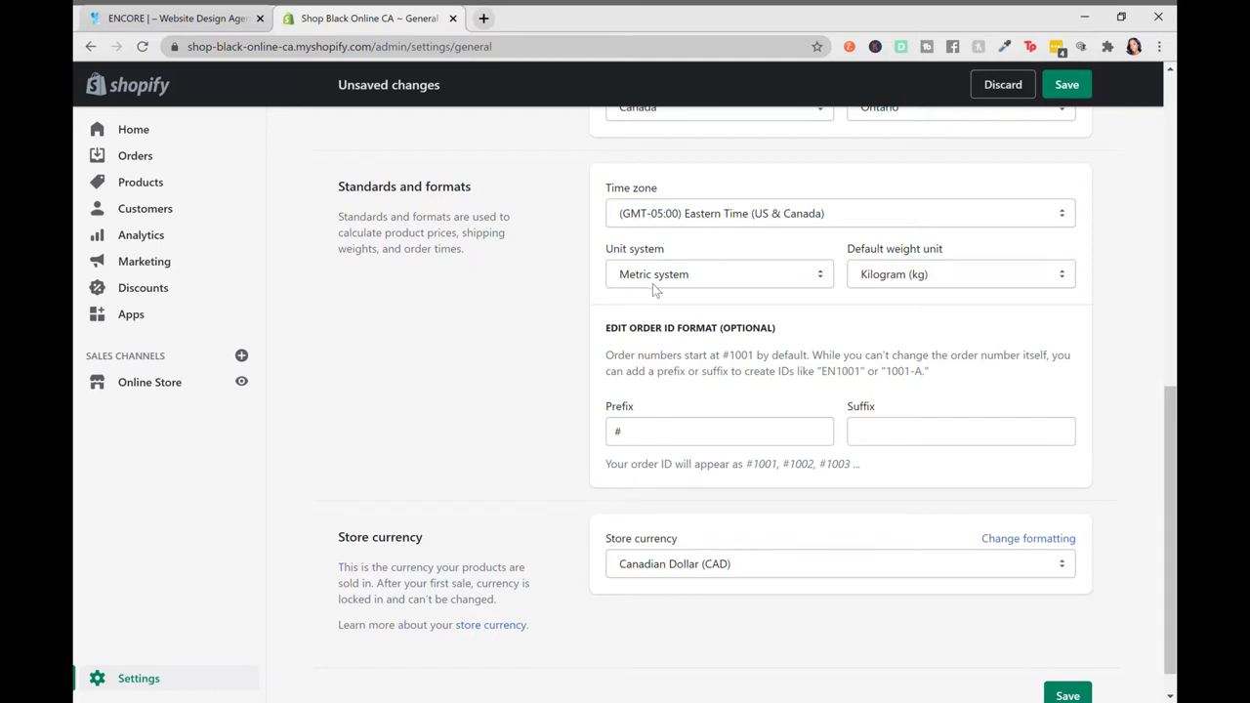
{"action": "left_click", "coordinate": [688, 274]}
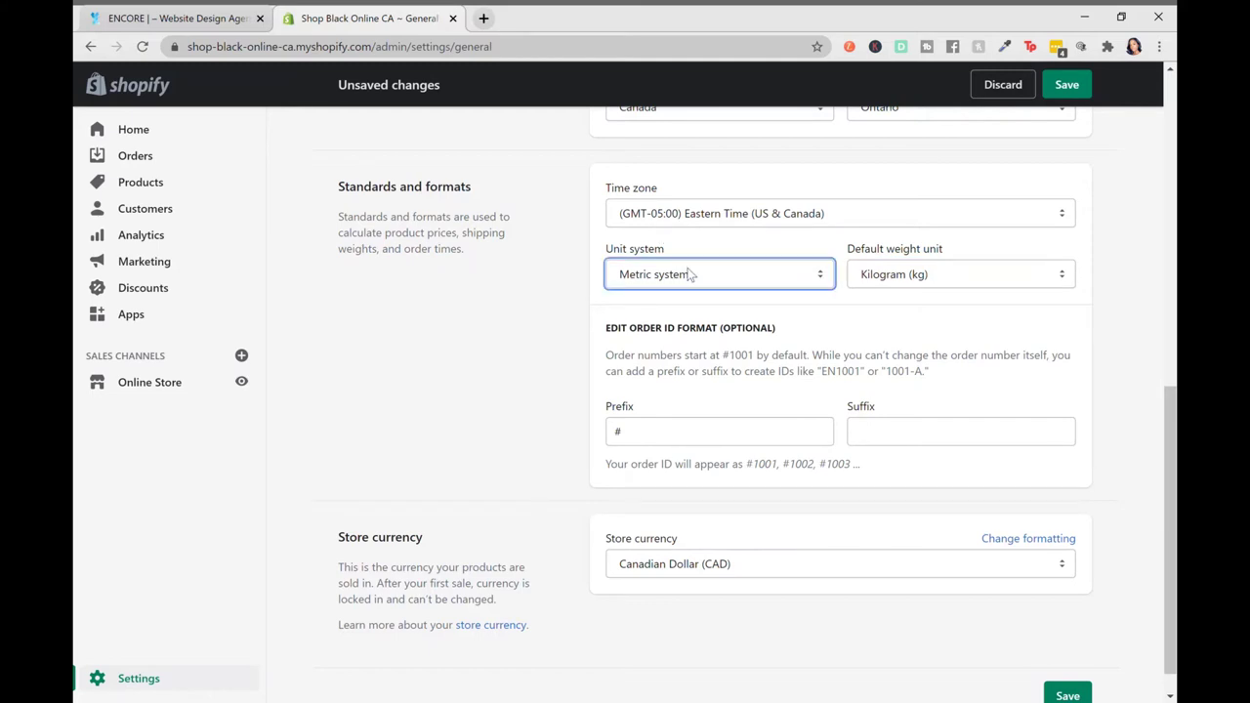
{"action": "left_click", "coordinate": [543, 357]}
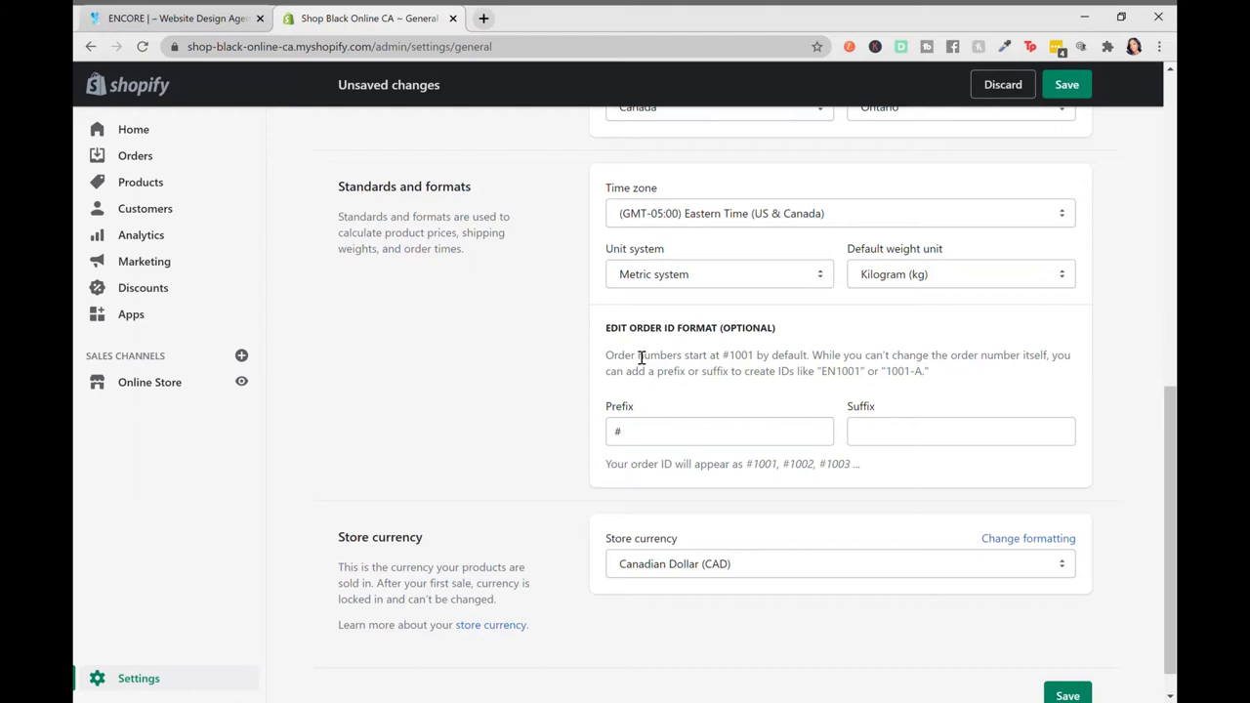
Check the store currency, leave it unchanged, and return to the Settings overview
{"action": "scroll", "coordinate": [639, 358], "scroll_direction": "down", "scroll_amount": 1}
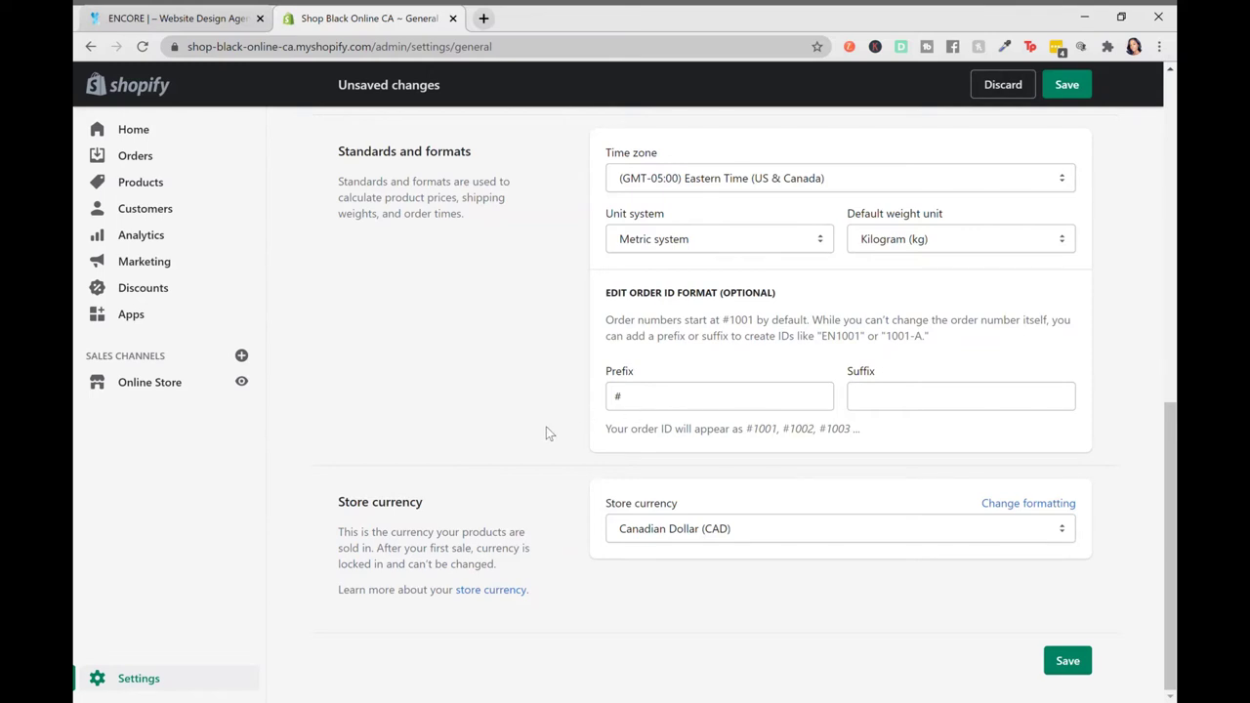
{"action": "left_click", "coordinate": [663, 529]}
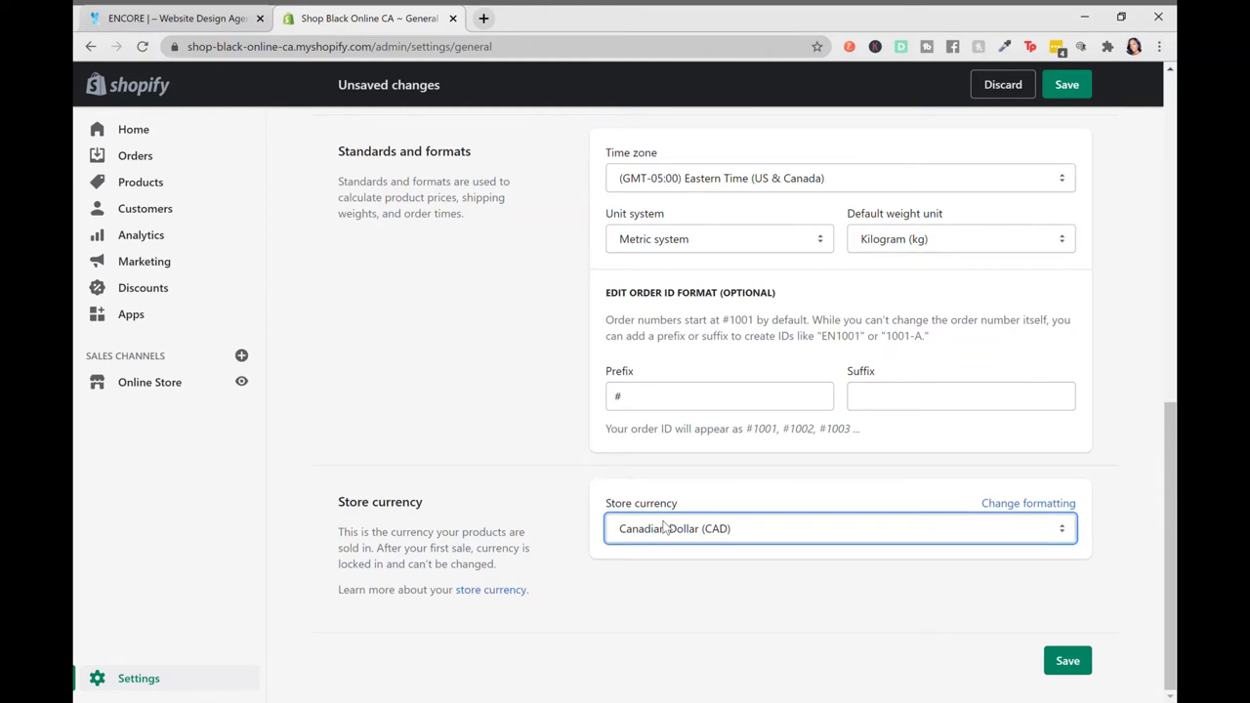
{"action": "left_click", "coordinate": [510, 455]}
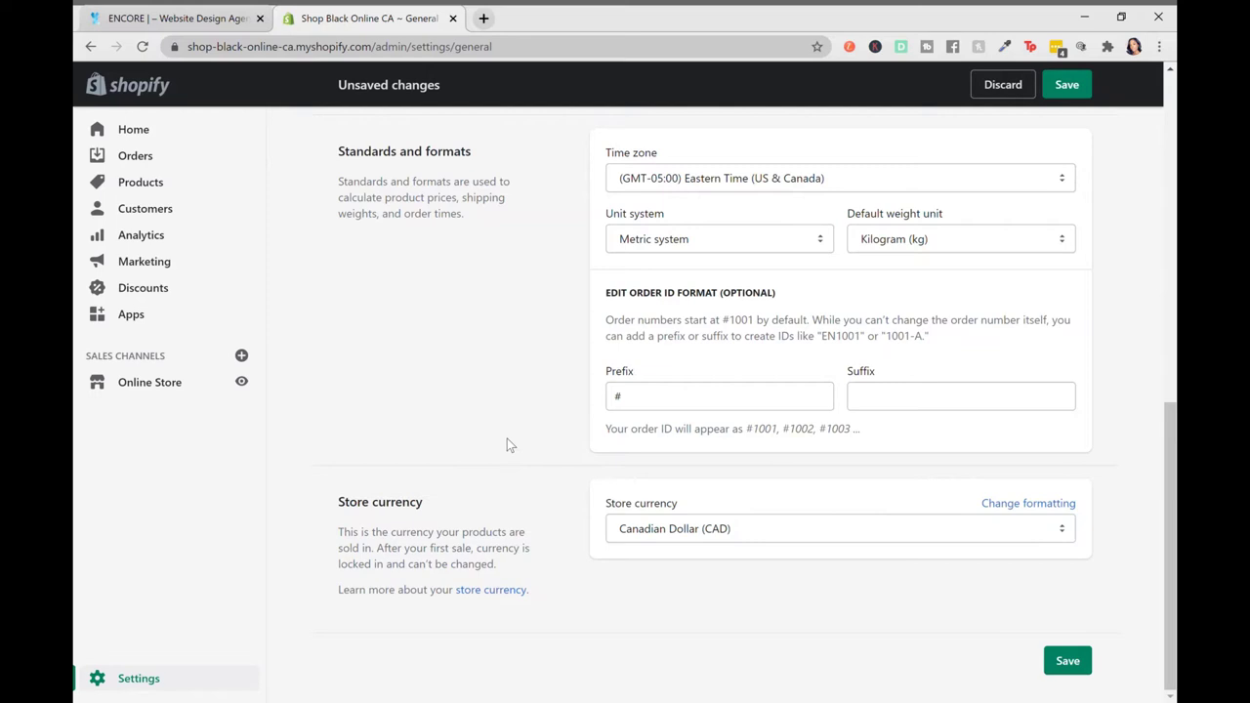
{"action": "scroll", "coordinate": [507, 444], "scroll_direction": "up", "scroll_amount": 10}
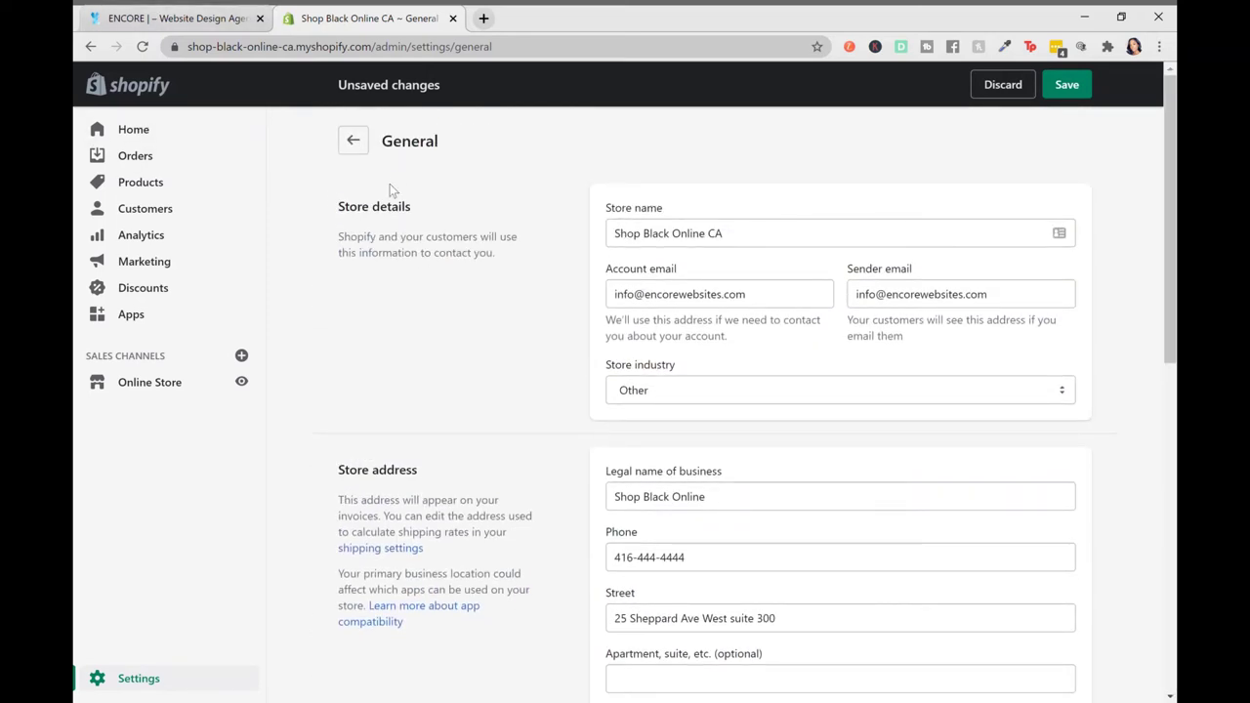
{"action": "left_click", "coordinate": [354, 141]}
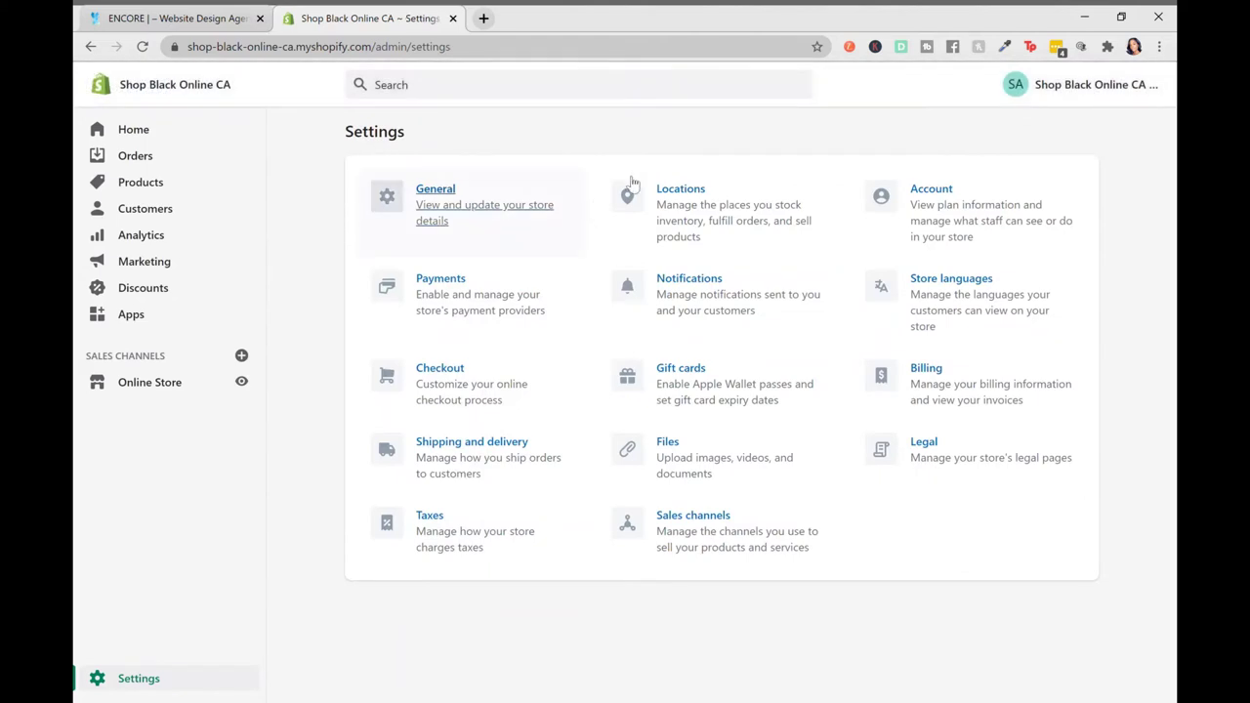
Open Locations settings, showing 1 of 4 locations used, and start a new location
{"action": "left_click", "coordinate": [680, 198]}
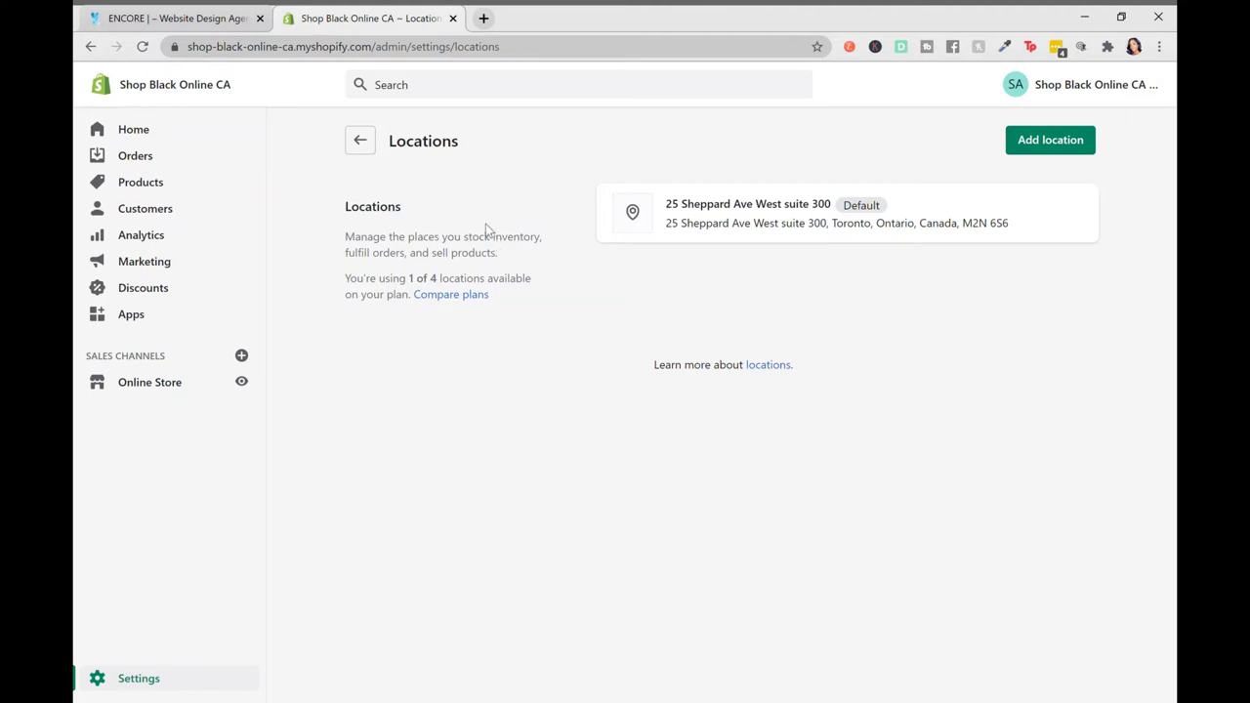
{"action": "left_click", "coordinate": [1051, 147]}
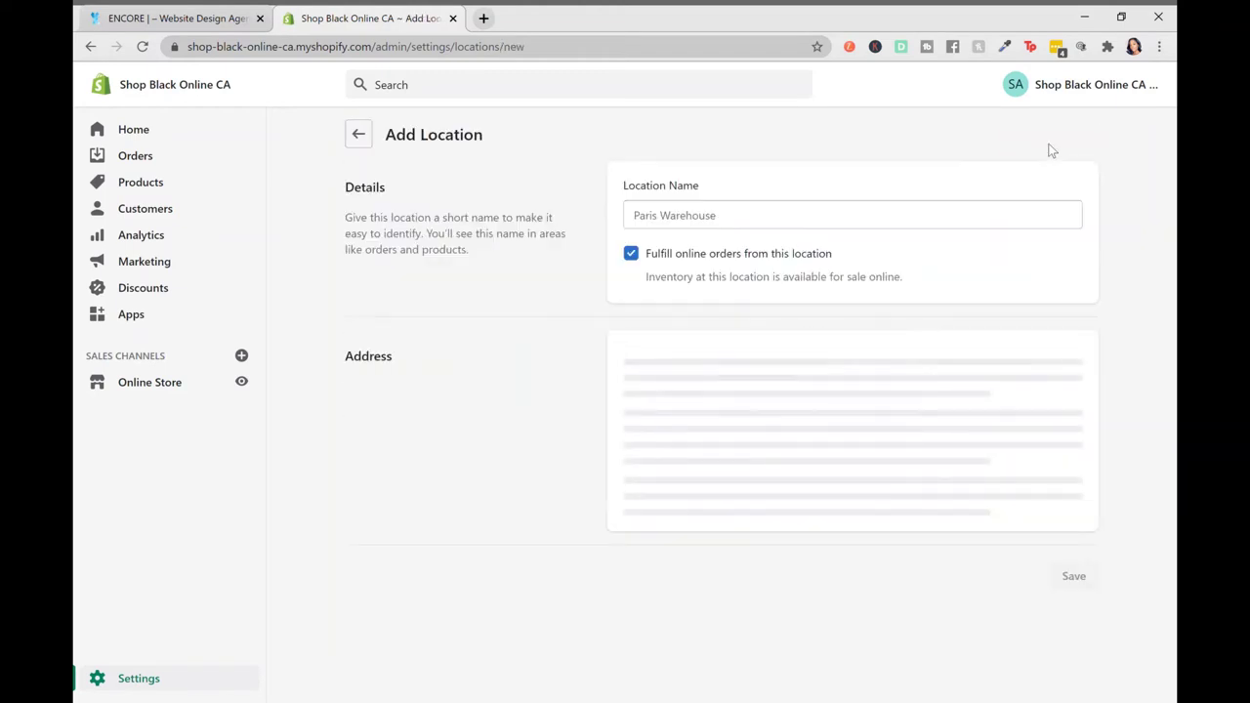
Save a new location named 'Ontario Warehouse', then go back to the Locations list
{"action": "left_click", "coordinate": [646, 223]}
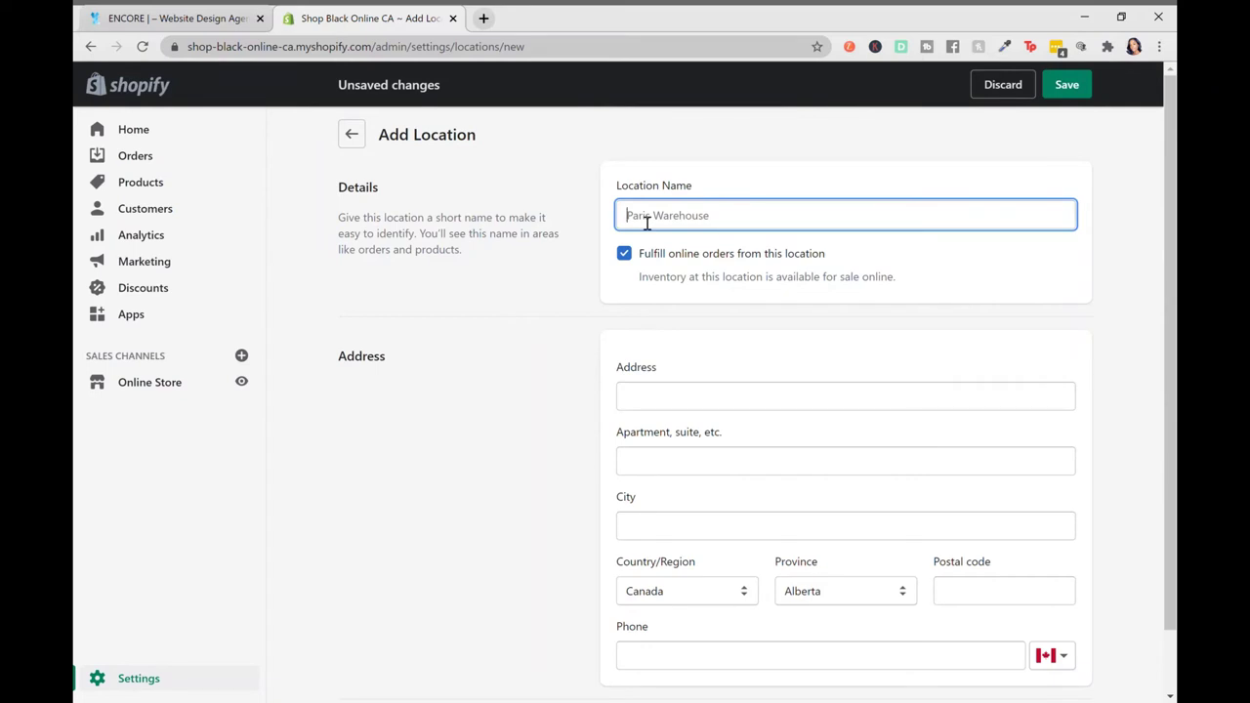
{"action": "type", "text": "Ontario Warehouse"}
{"action": "left_click", "coordinate": [671, 396]}
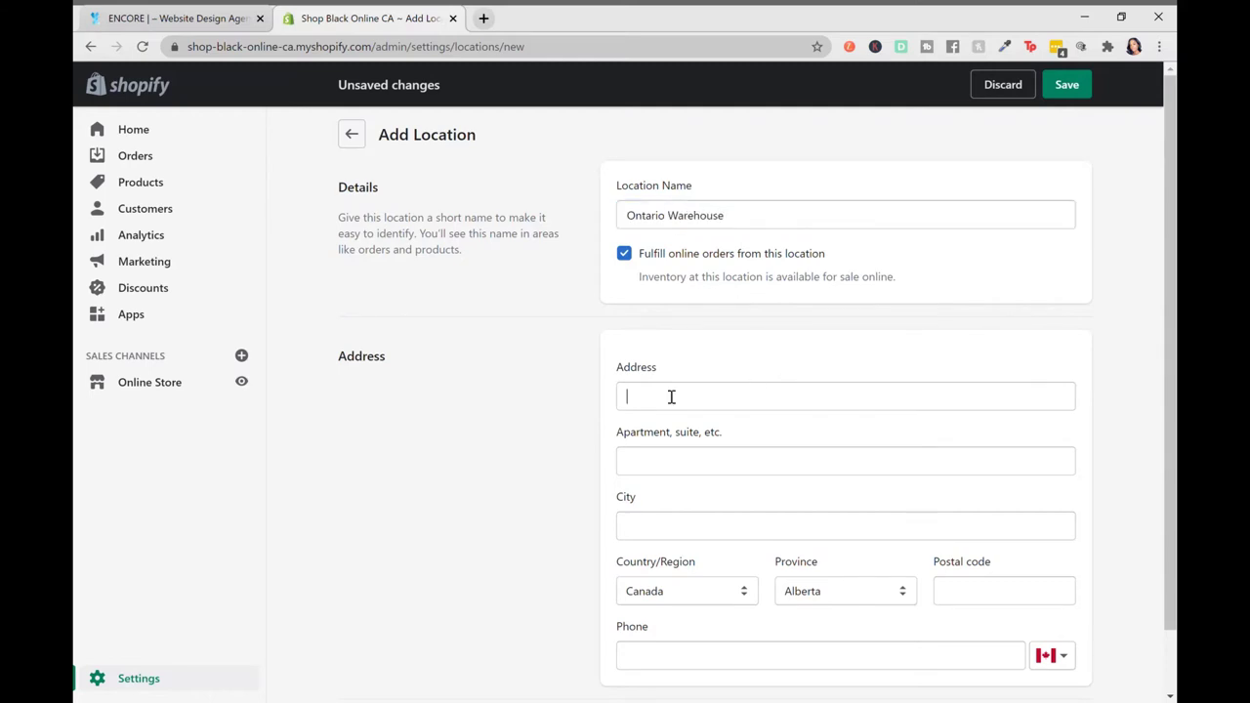
{"action": "scroll", "coordinate": [671, 397], "scroll_direction": "down", "scroll_amount": 1}
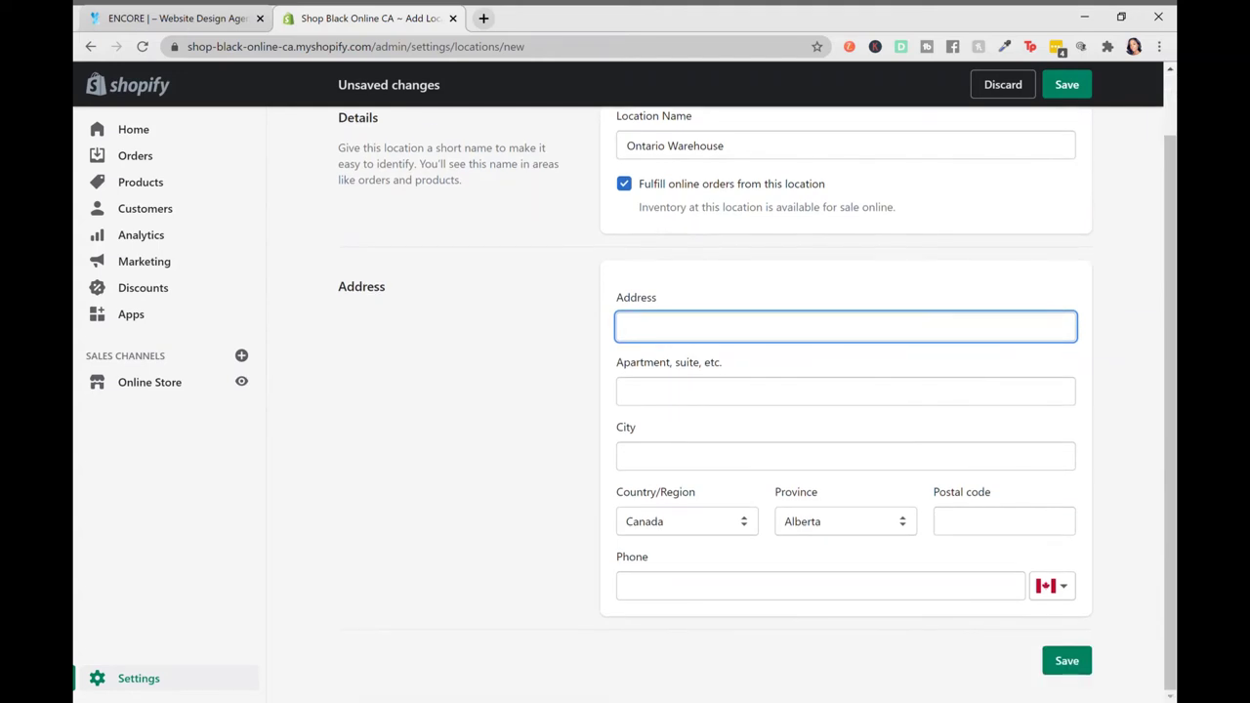
{"action": "left_click", "coordinate": [1065, 662]}
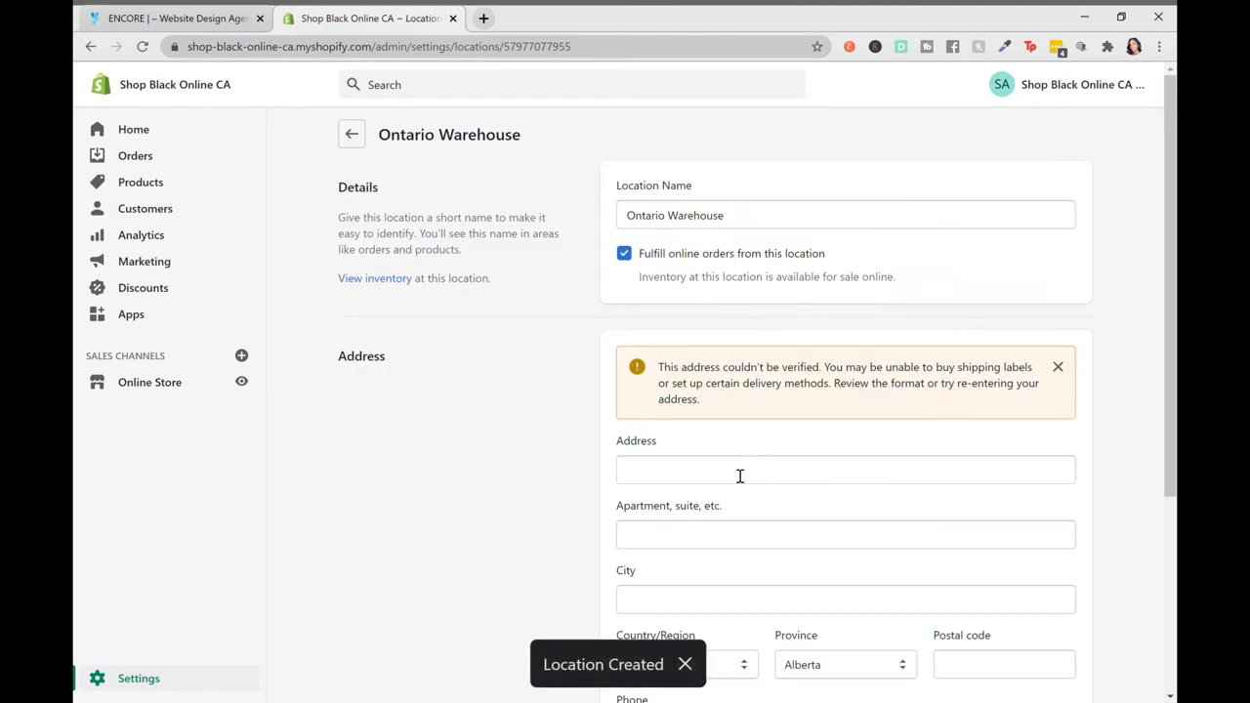
{"action": "left_click", "coordinate": [715, 479]}
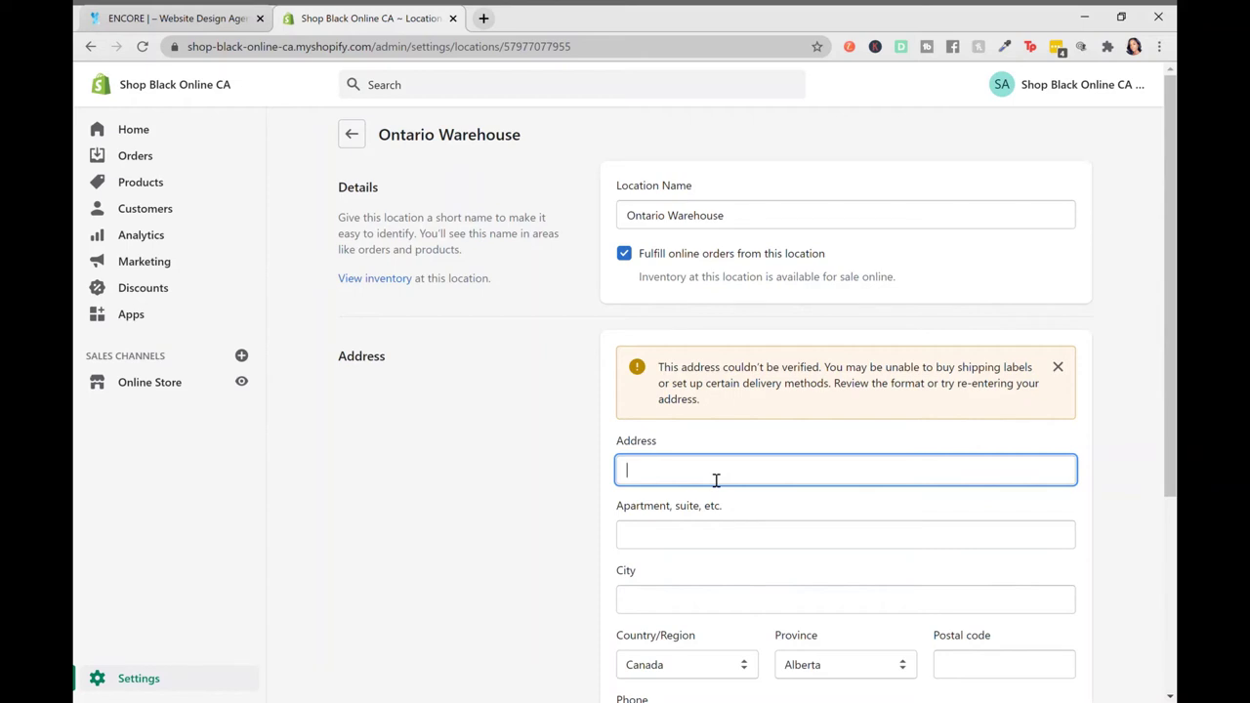
{"action": "left_click", "coordinate": [352, 138]}
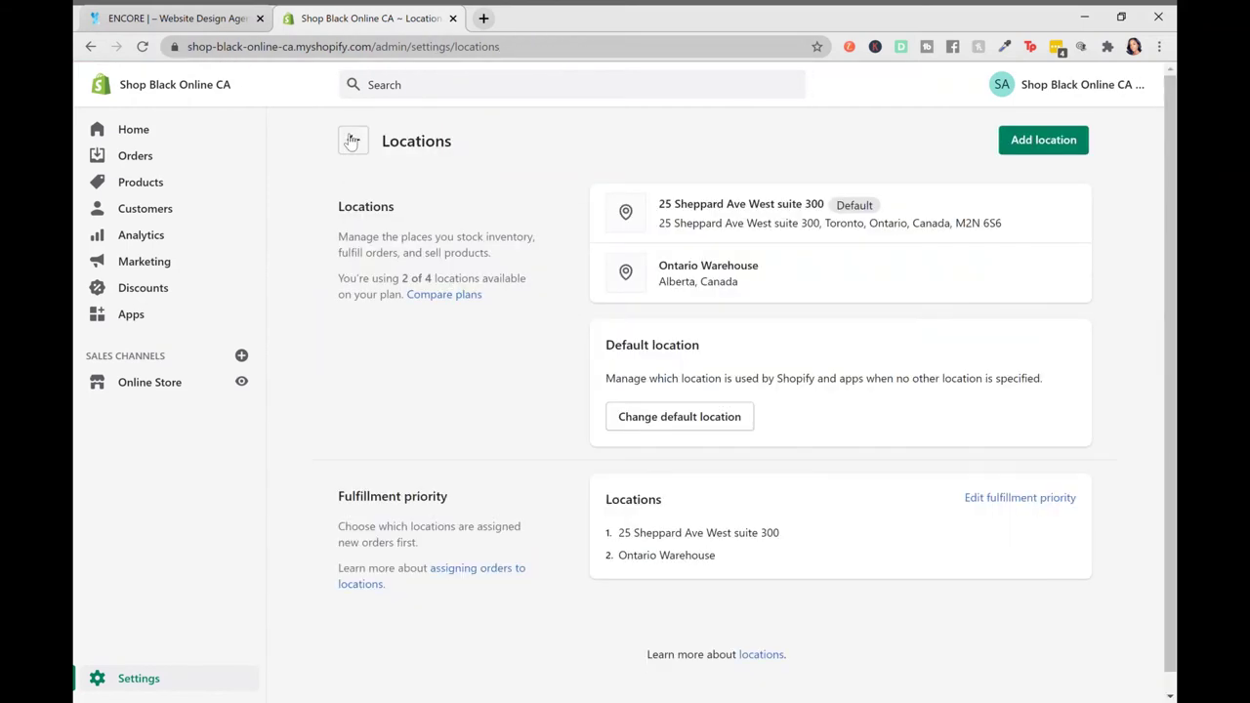
Open Account settings and scroll through the Basic Shopify plan and staff accounts (0 of 2 used)
{"action": "left_click", "coordinate": [351, 140]}
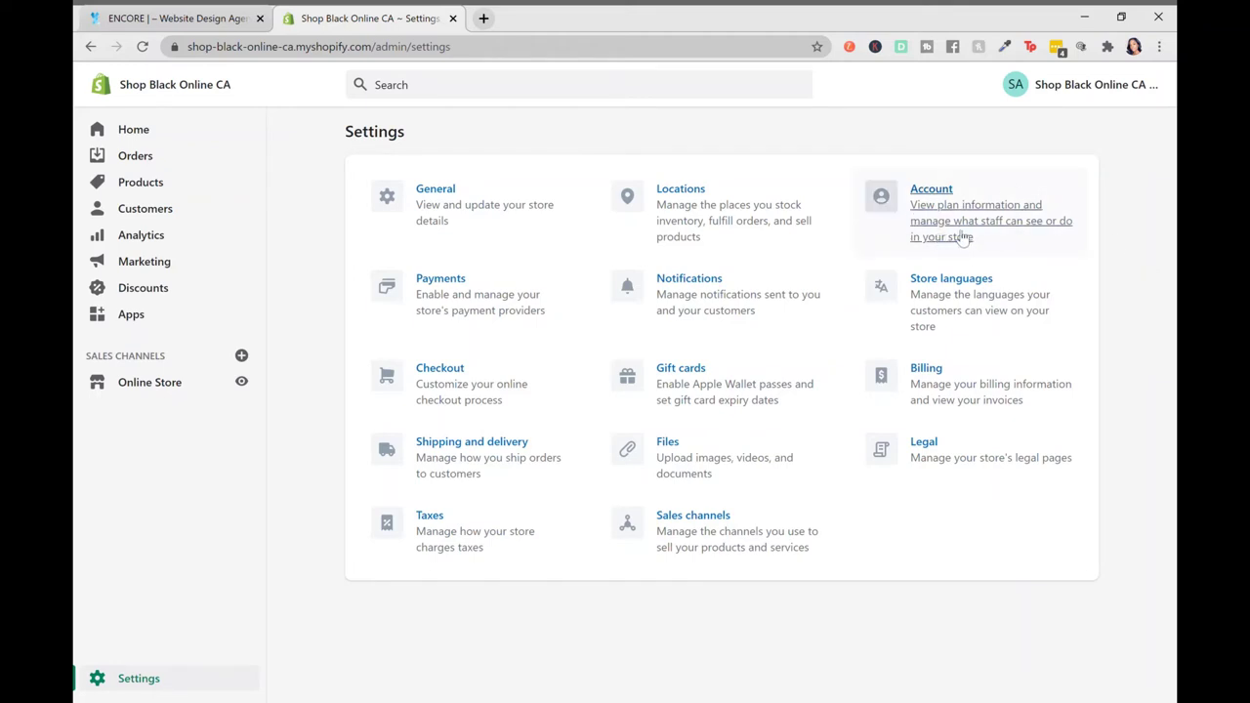
{"action": "left_click", "coordinate": [929, 196]}
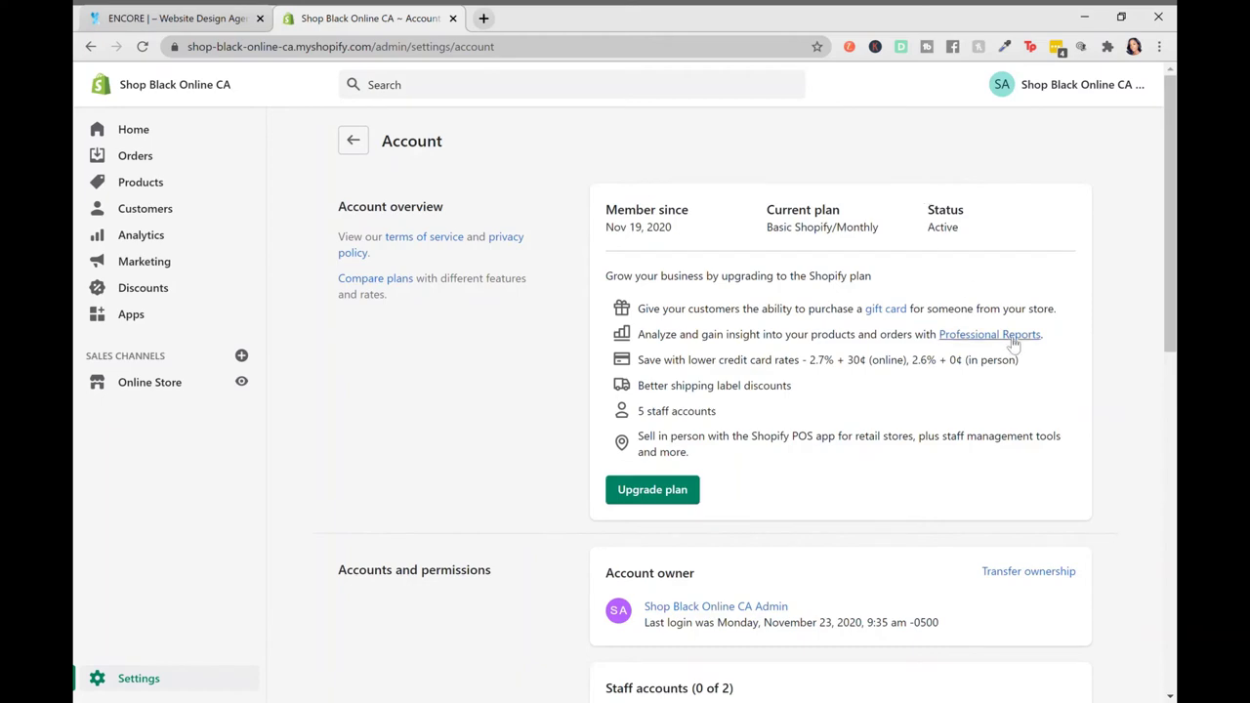
{"action": "scroll", "coordinate": [1011, 344], "scroll_direction": "down", "scroll_amount": 8}
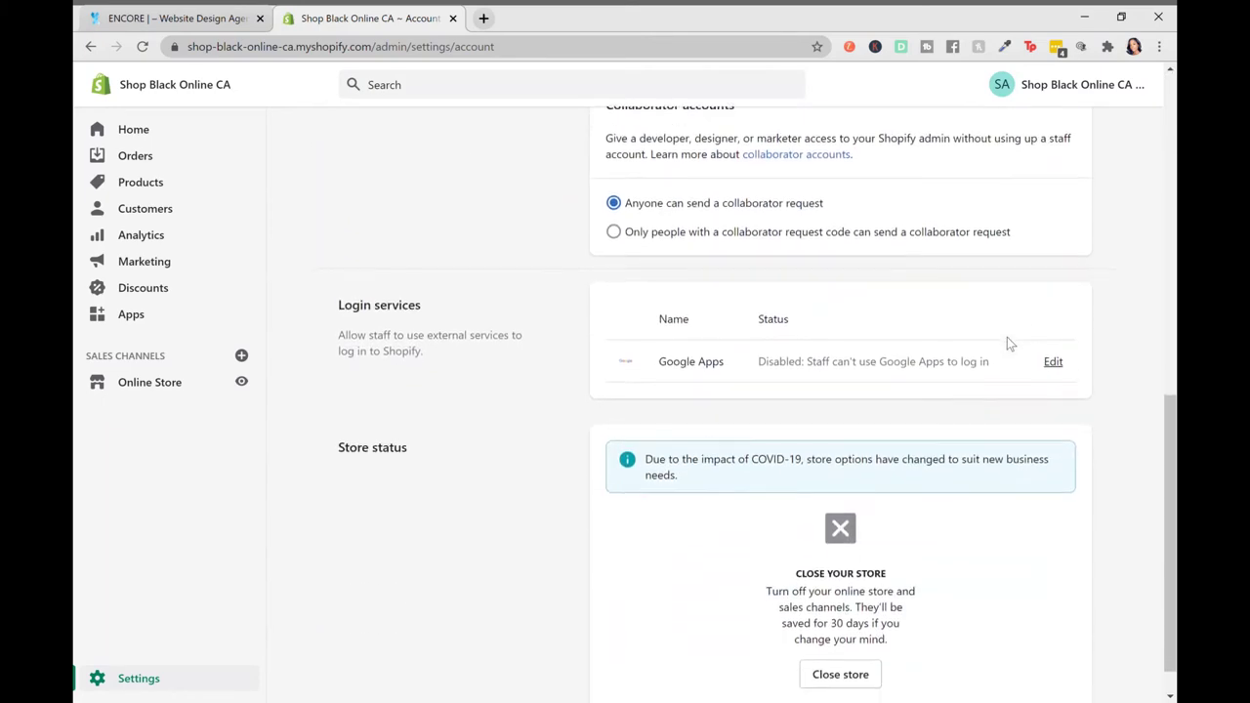
{"action": "scroll", "coordinate": [1009, 344], "scroll_direction": "up", "scroll_amount": 5}
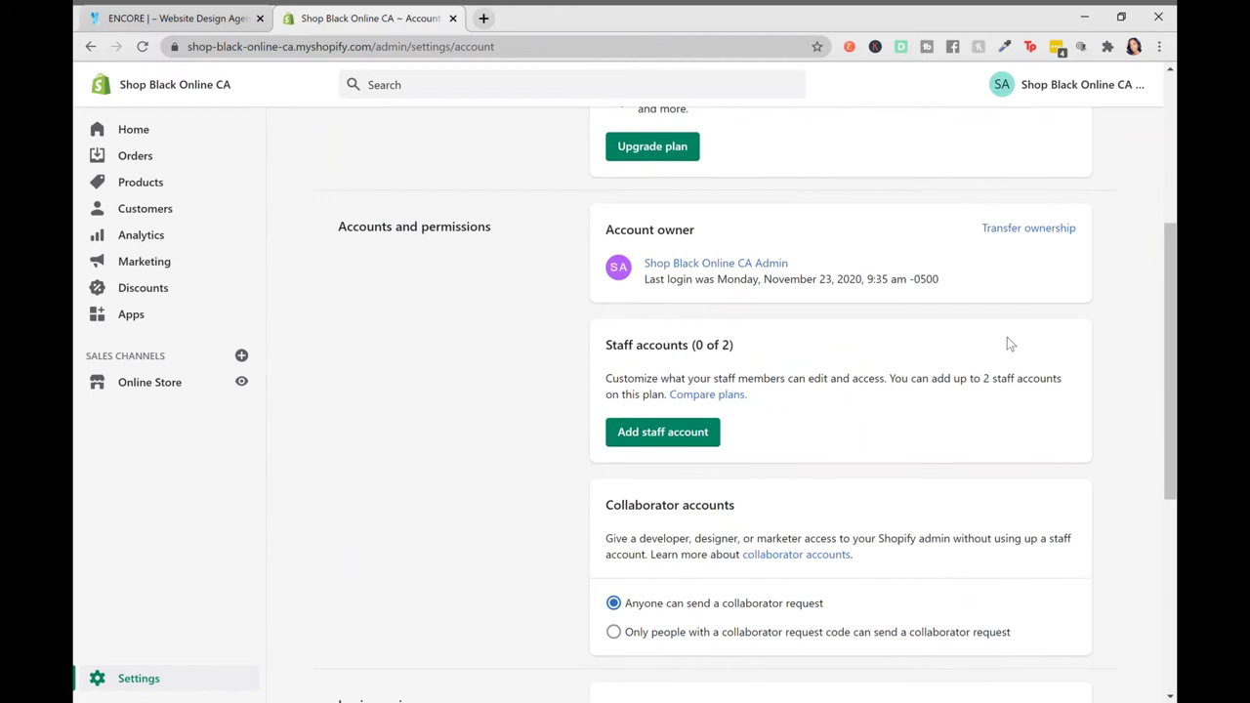
{"action": "scroll", "coordinate": [1010, 344], "scroll_direction": "up", "scroll_amount": 4}
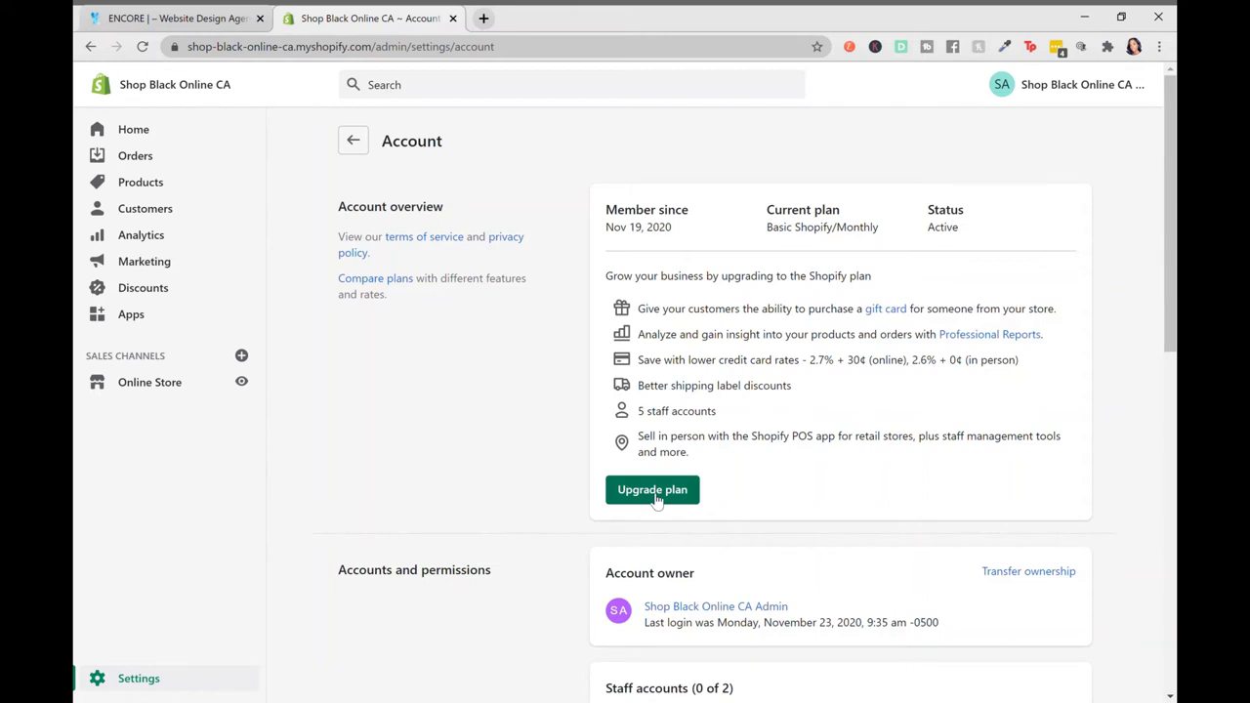
{"action": "scroll", "coordinate": [860, 420], "scroll_direction": "down", "scroll_amount": 2}
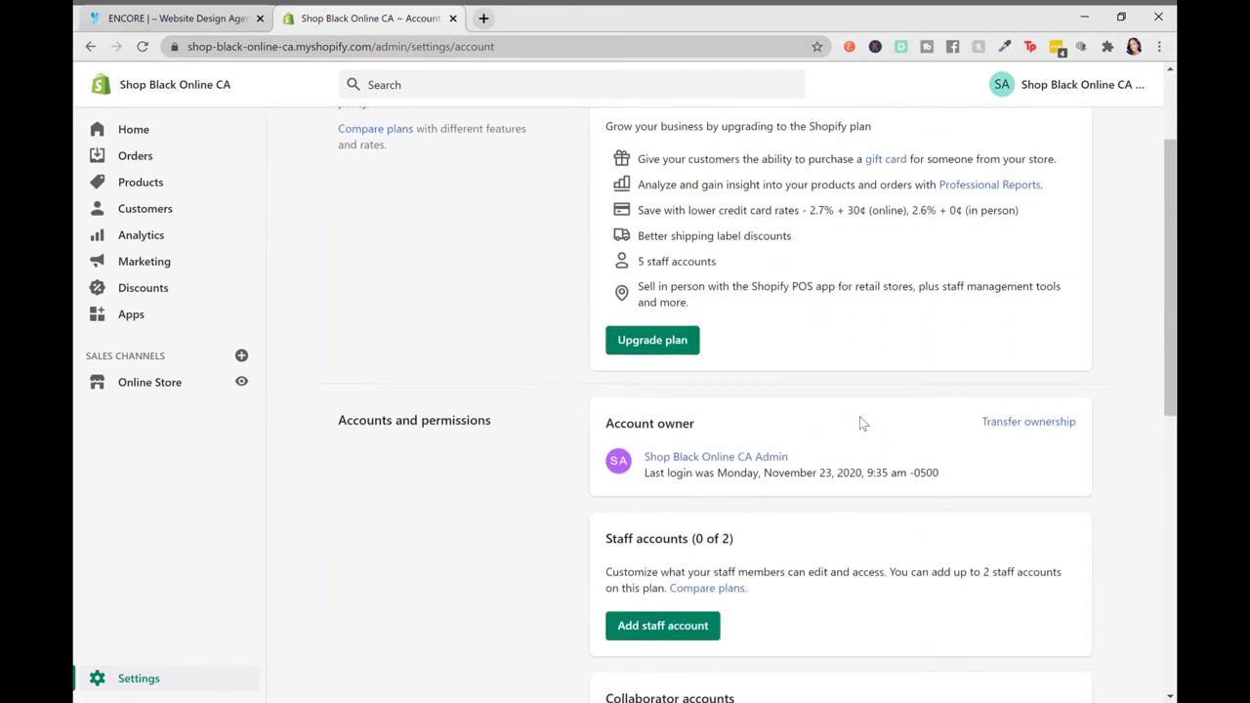
{"action": "scroll", "coordinate": [859, 422], "scroll_direction": "down", "scroll_amount": 2}
{"action": "scroll", "coordinate": [860, 422], "scroll_direction": "up", "scroll_amount": 3}
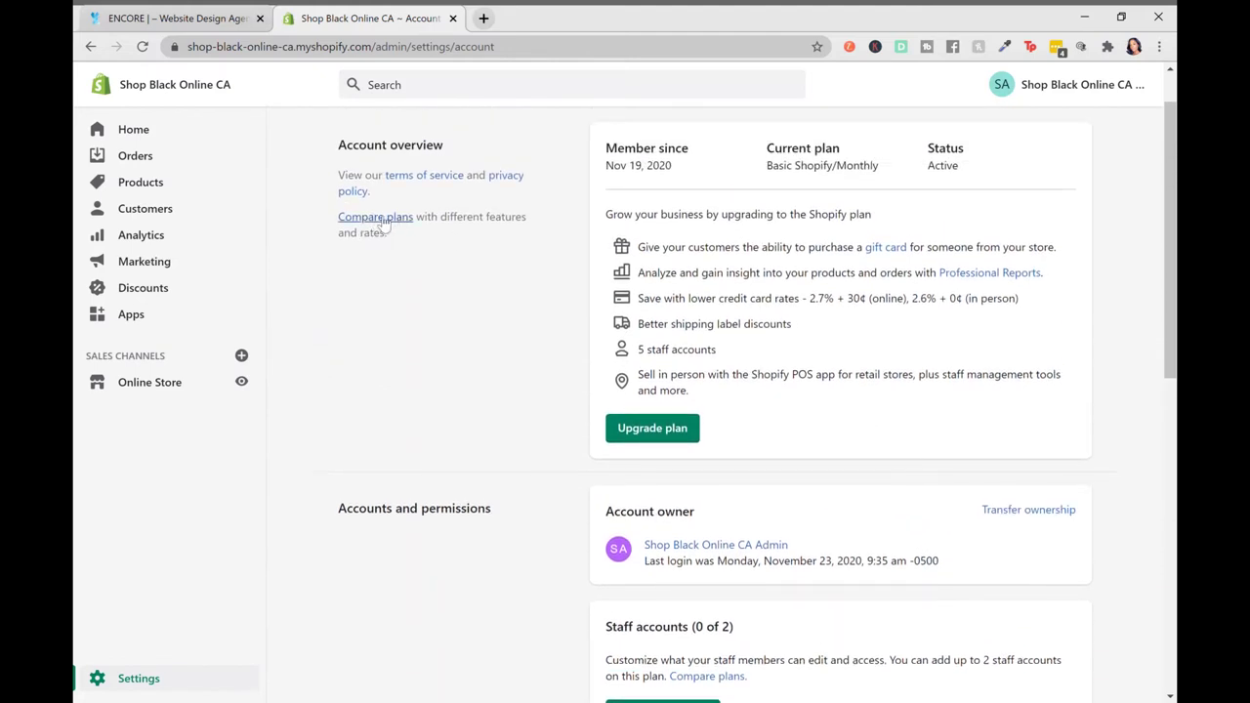
{"action": "scroll", "coordinate": [765, 307], "scroll_direction": "down", "scroll_amount": 3}
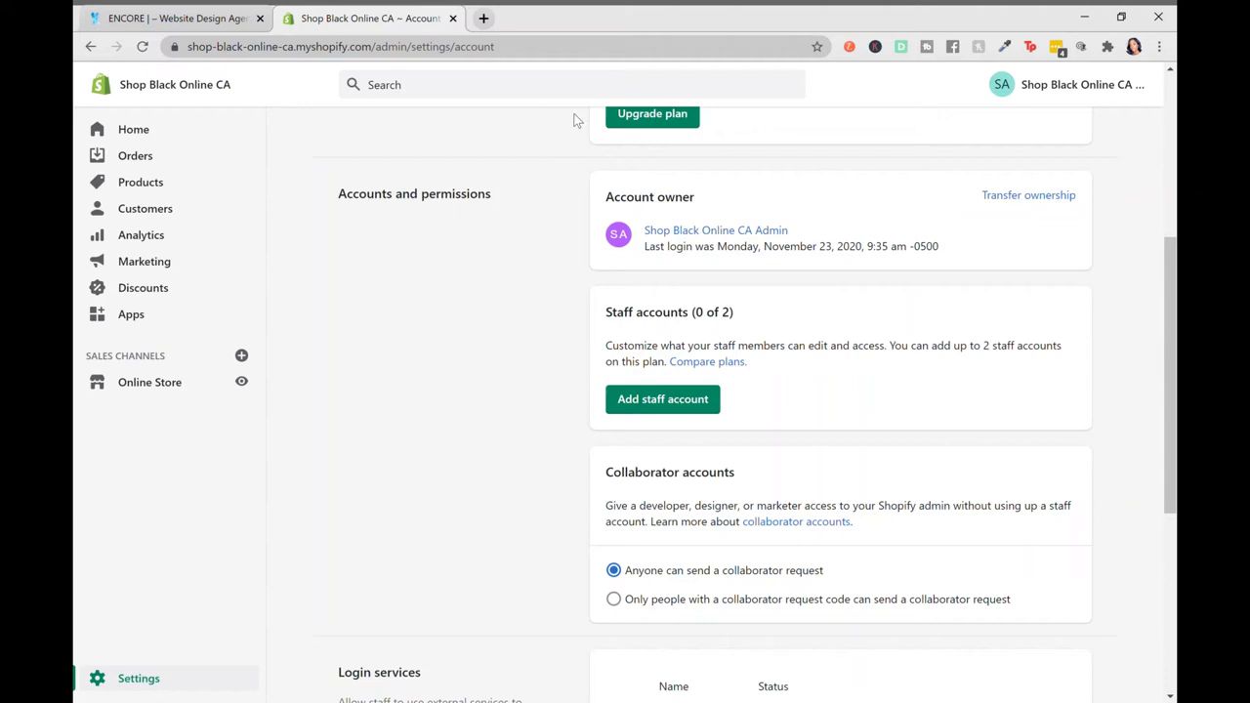
Start a new staff account, stepping through the first name, last name and e-mail fields
{"action": "left_click", "coordinate": [664, 403]}
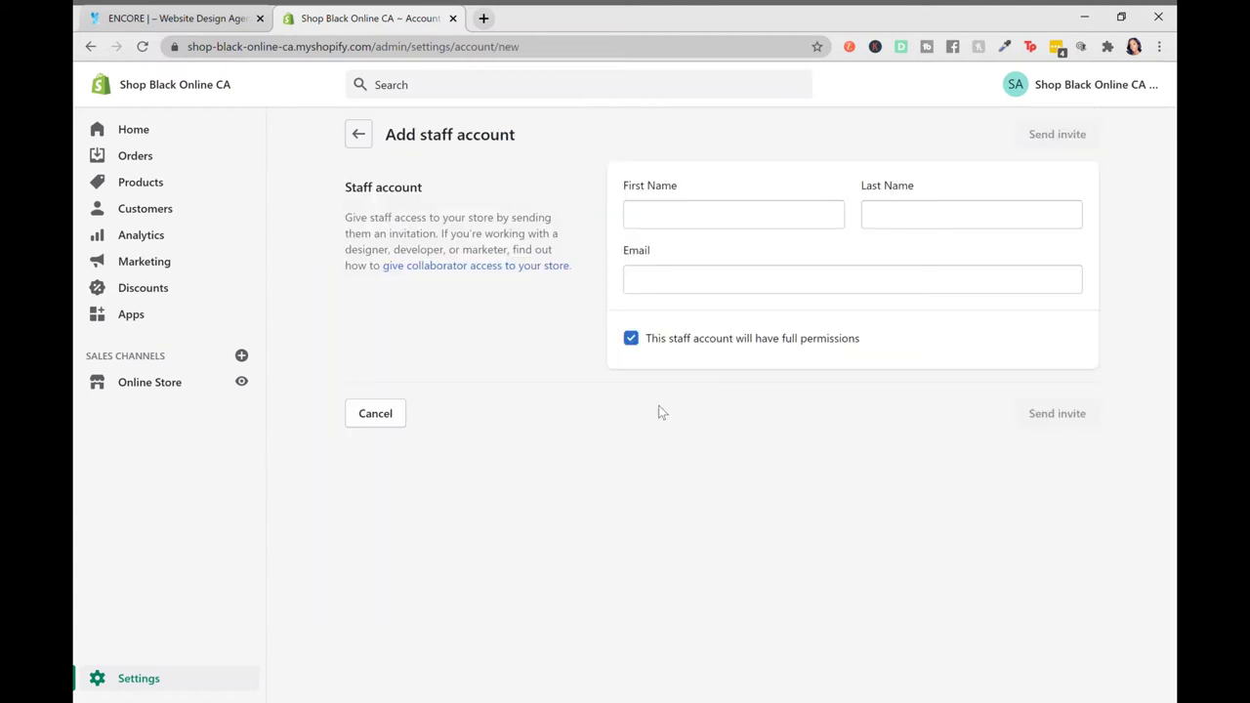
{"action": "left_click", "coordinate": [671, 217]}
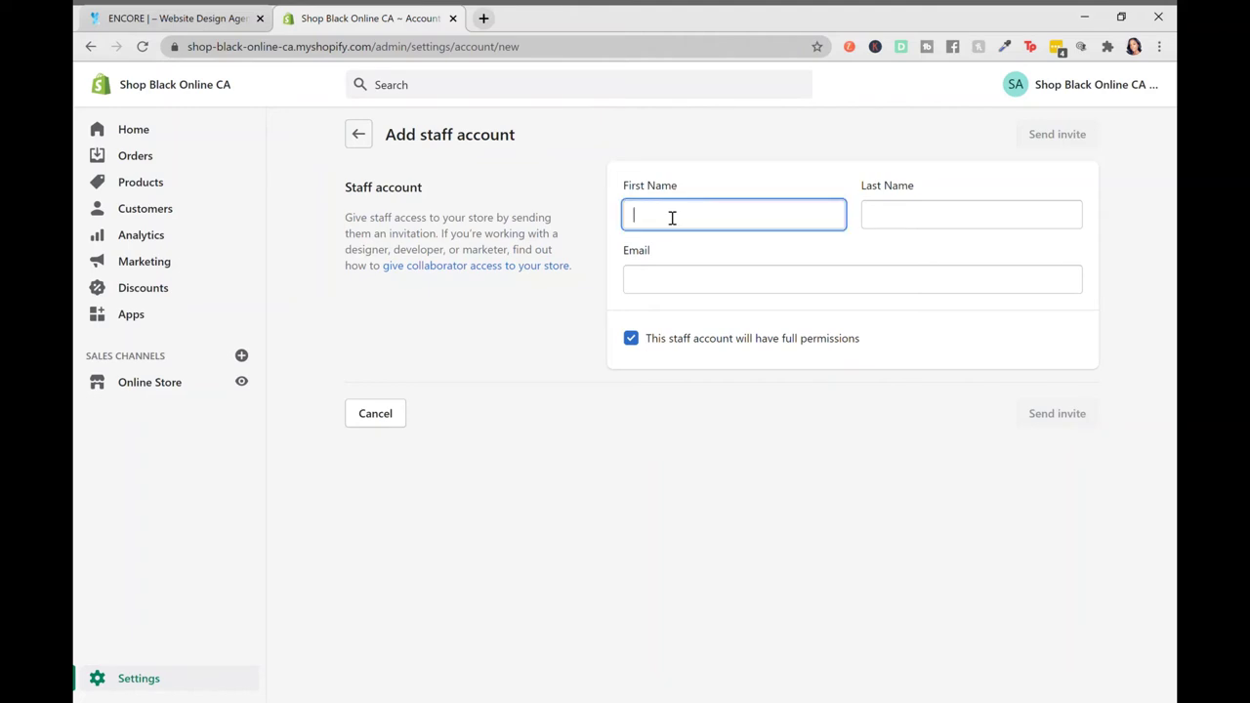
{"action": "left_click", "coordinate": [961, 227]}
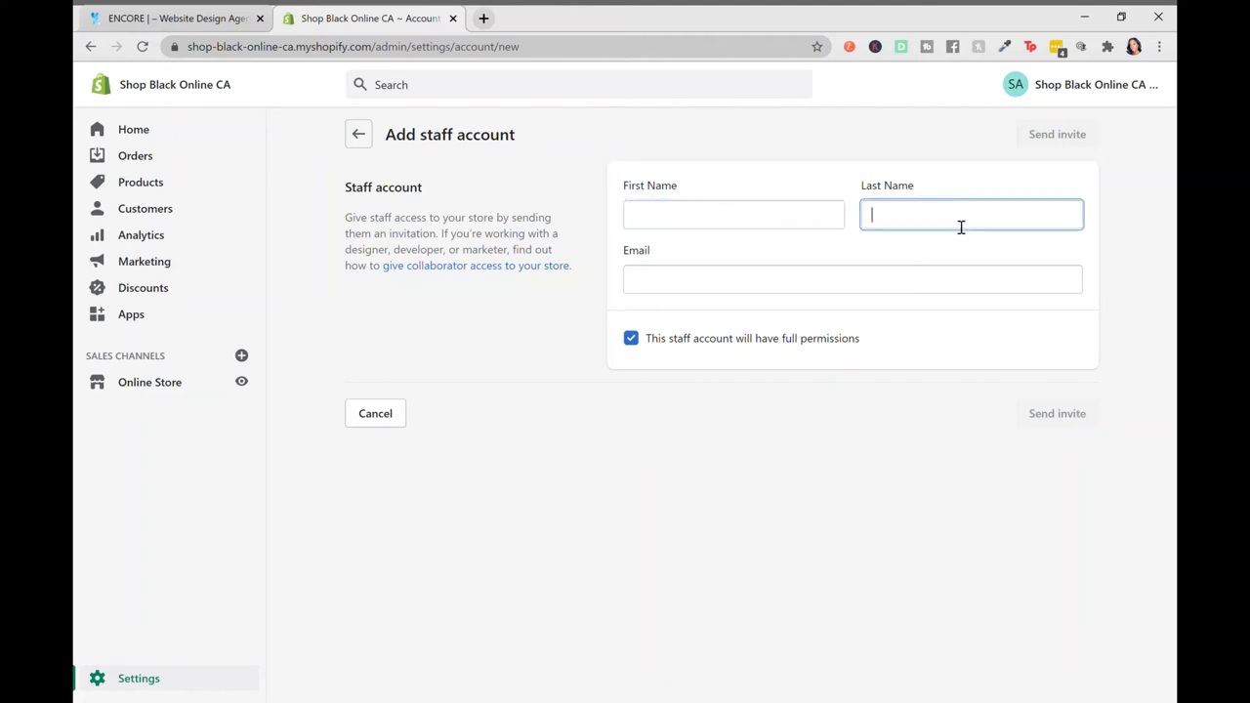
{"action": "left_click", "coordinate": [734, 281]}
{"action": "left_click", "coordinate": [935, 429]}
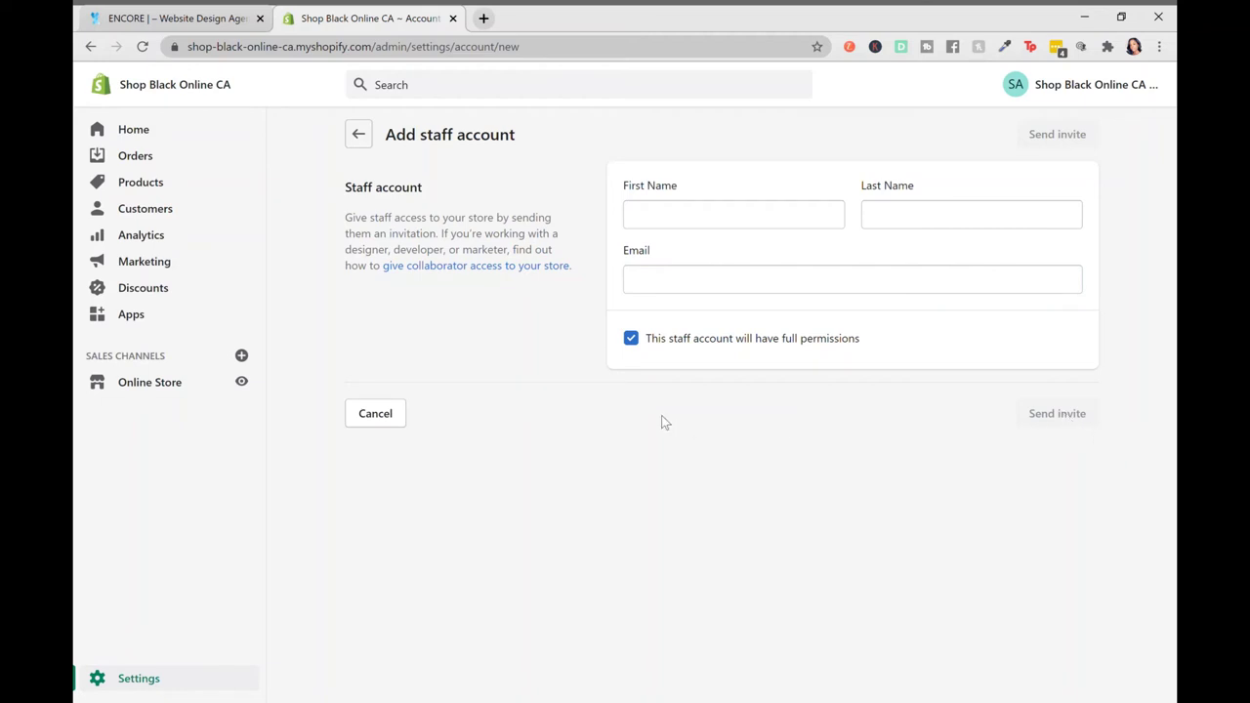
Turn off full permissions for the staff account so individual permissions can be chosen
{"action": "left_click", "coordinate": [631, 339]}
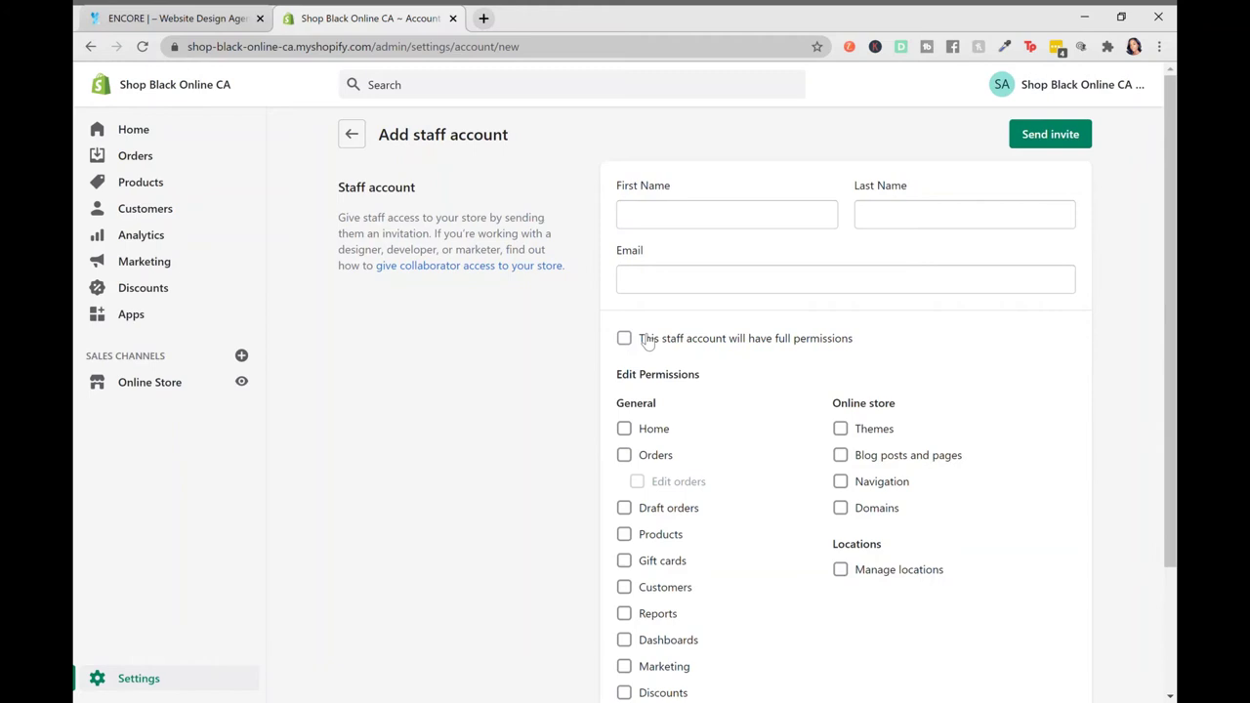
{"action": "scroll", "coordinate": [808, 504], "scroll_direction": "down", "scroll_amount": 2}
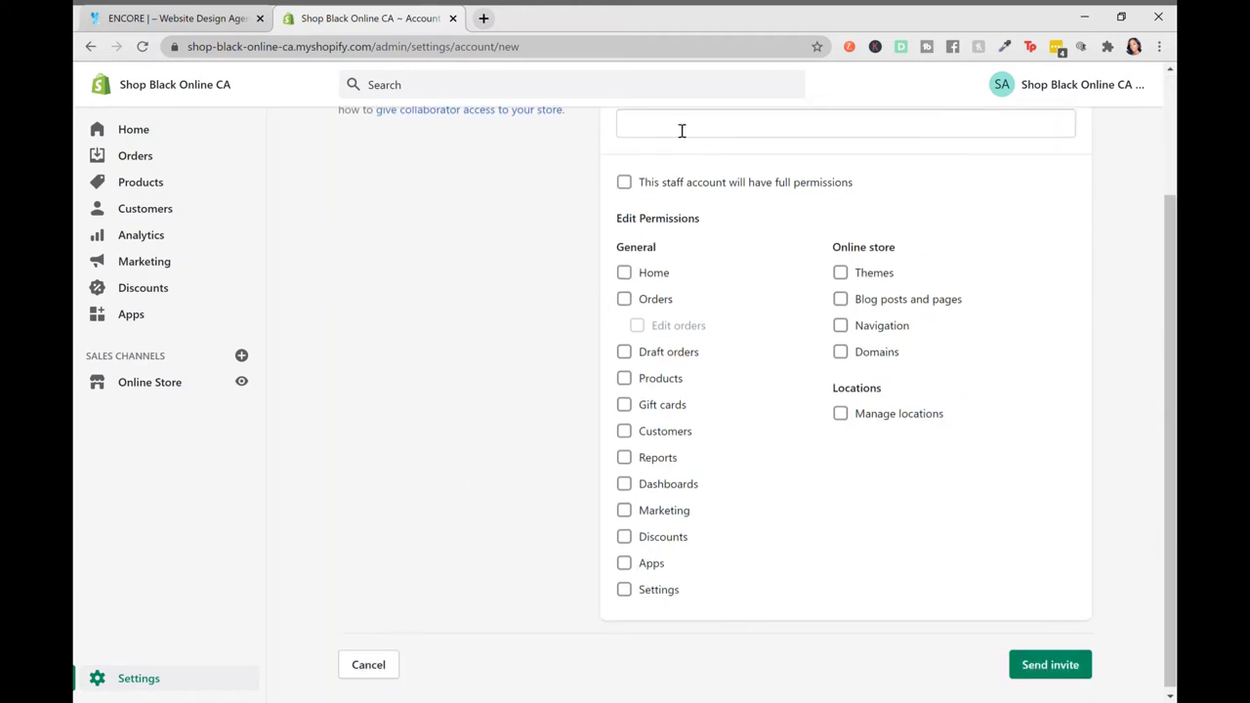
{"action": "left_click", "coordinate": [626, 183]}
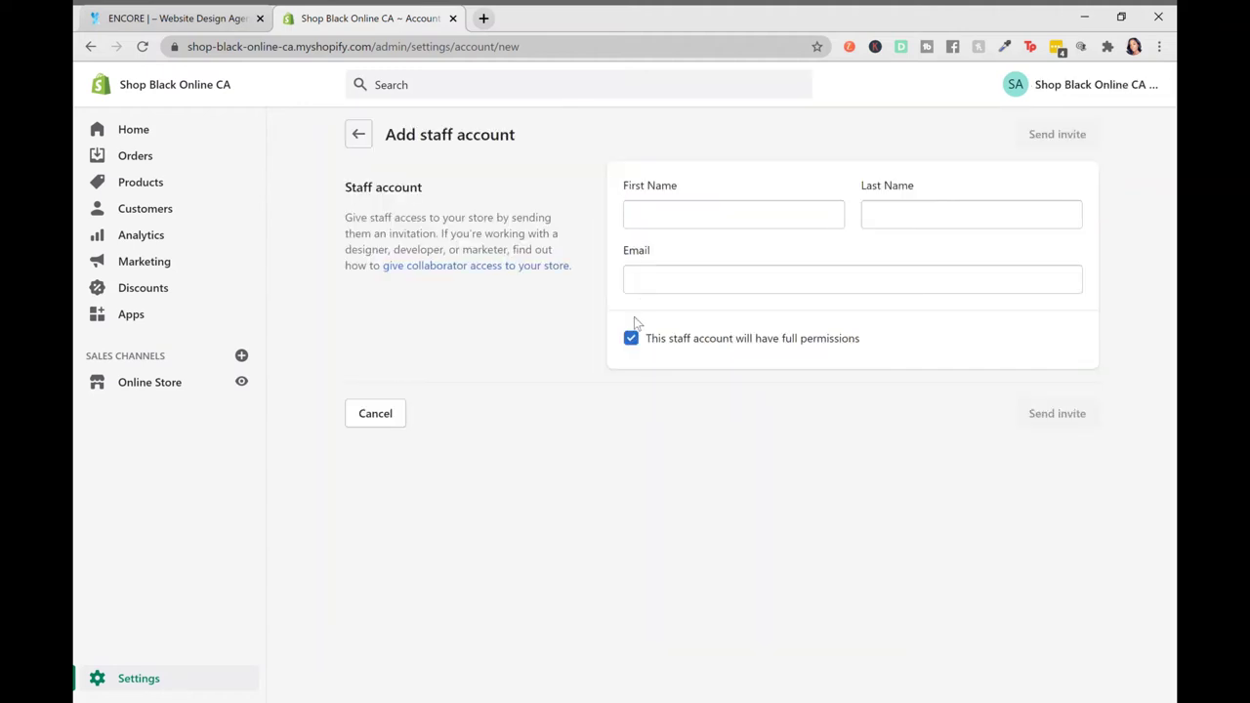
{"action": "left_click", "coordinate": [632, 338]}
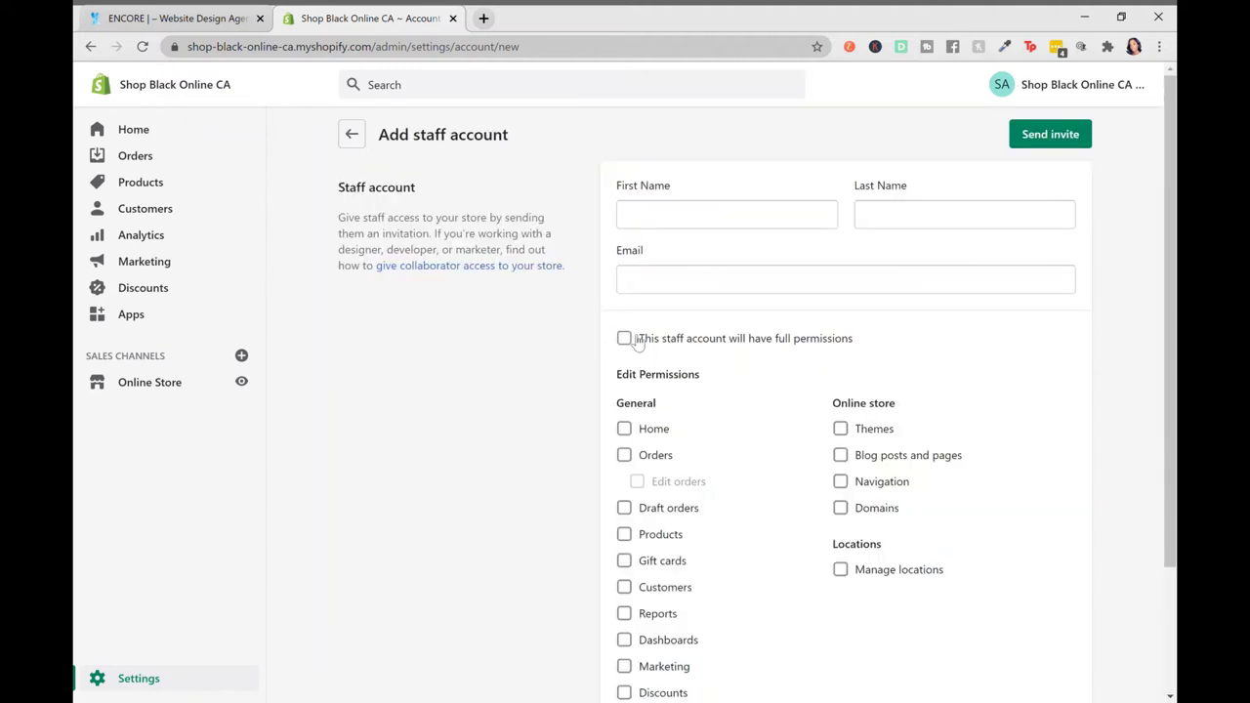
Tick the Marketing, Discounts and Gift cards permissions, leaving Orders unticked
{"action": "scroll", "coordinate": [636, 340], "scroll_direction": "down", "scroll_amount": 1}
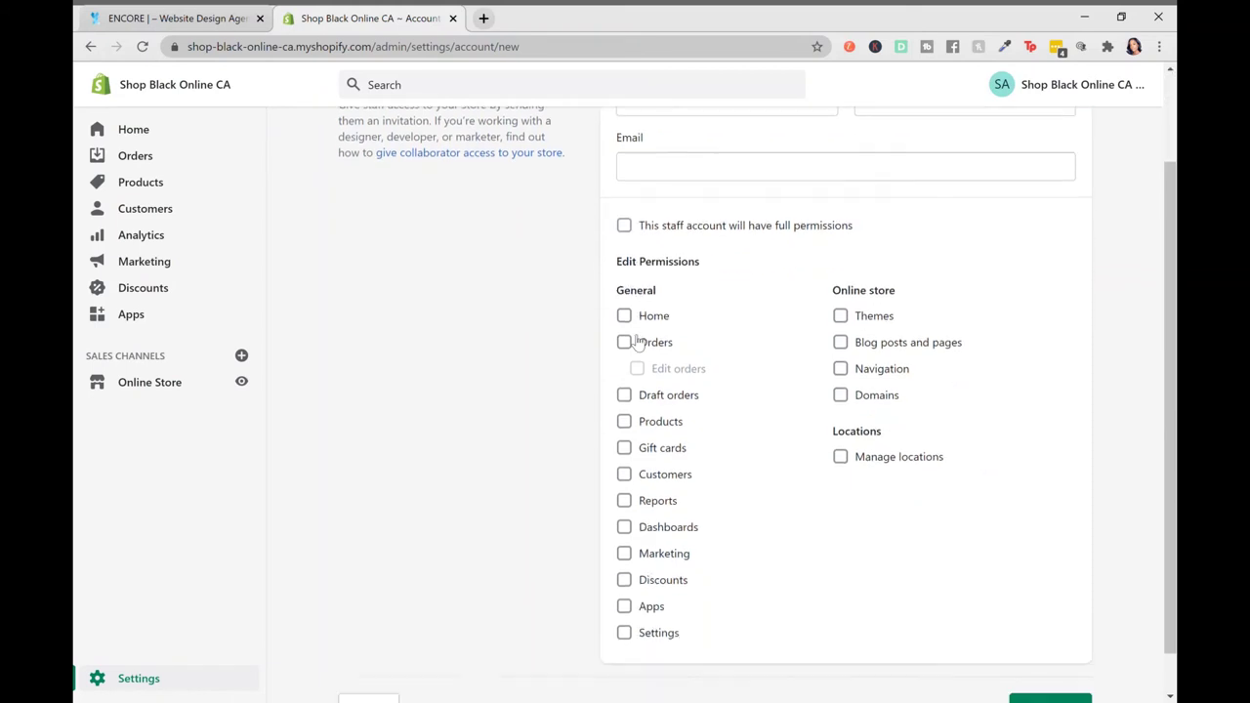
{"action": "left_click", "coordinate": [625, 336]}
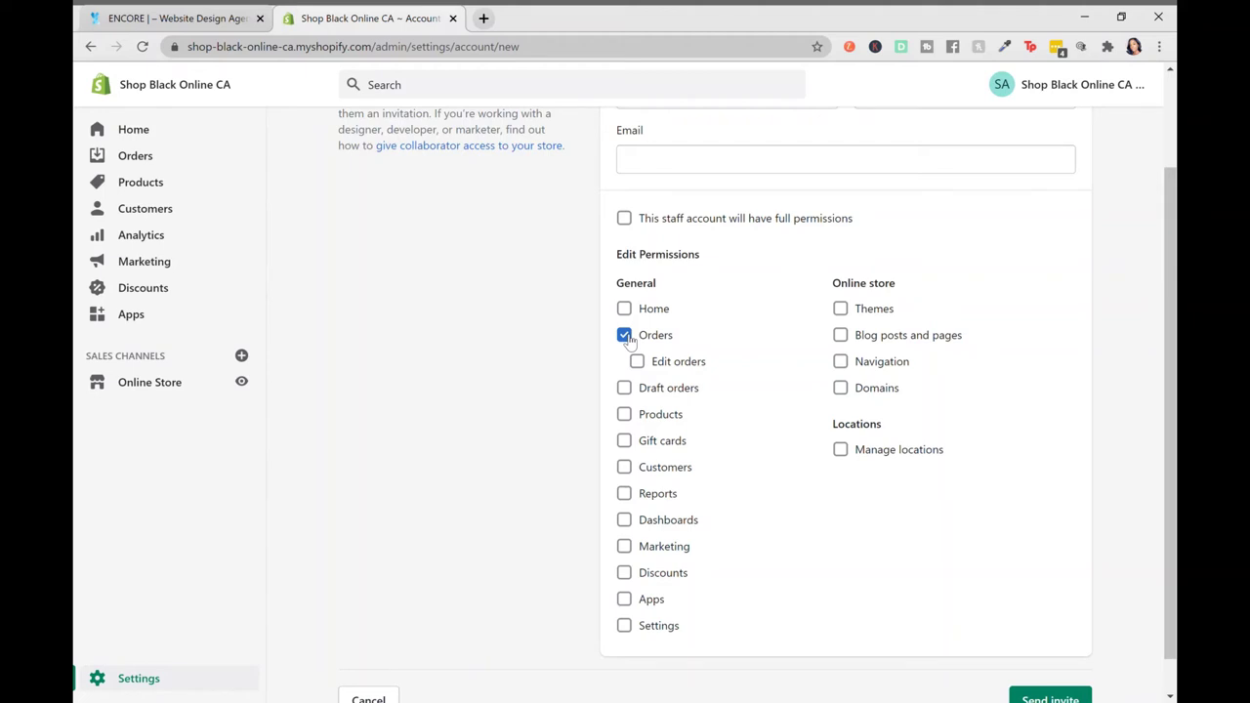
{"action": "left_click", "coordinate": [625, 336]}
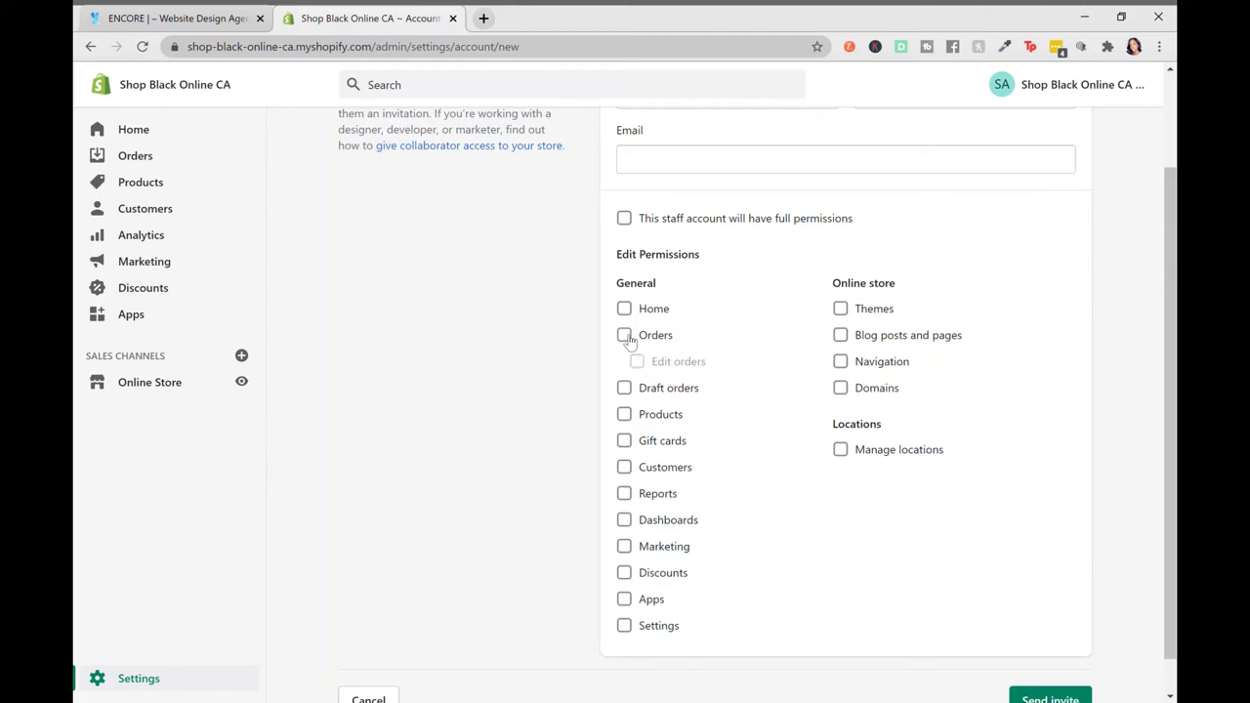
{"action": "left_click", "coordinate": [627, 548]}
{"action": "left_click", "coordinate": [625, 576]}
{"action": "left_click", "coordinate": [628, 448]}
{"action": "scroll", "coordinate": [626, 445], "scroll_direction": "down", "scroll_amount": 1}
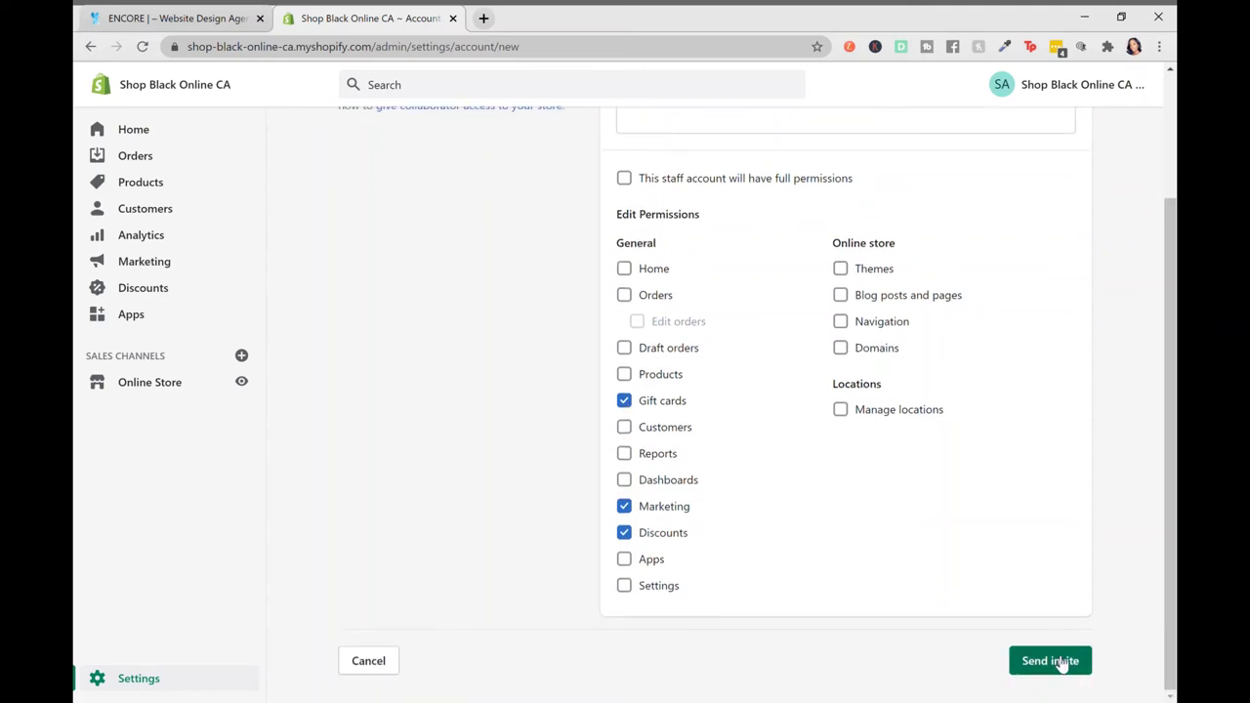
{"action": "scroll", "coordinate": [1060, 669], "scroll_direction": "up", "scroll_amount": 3}
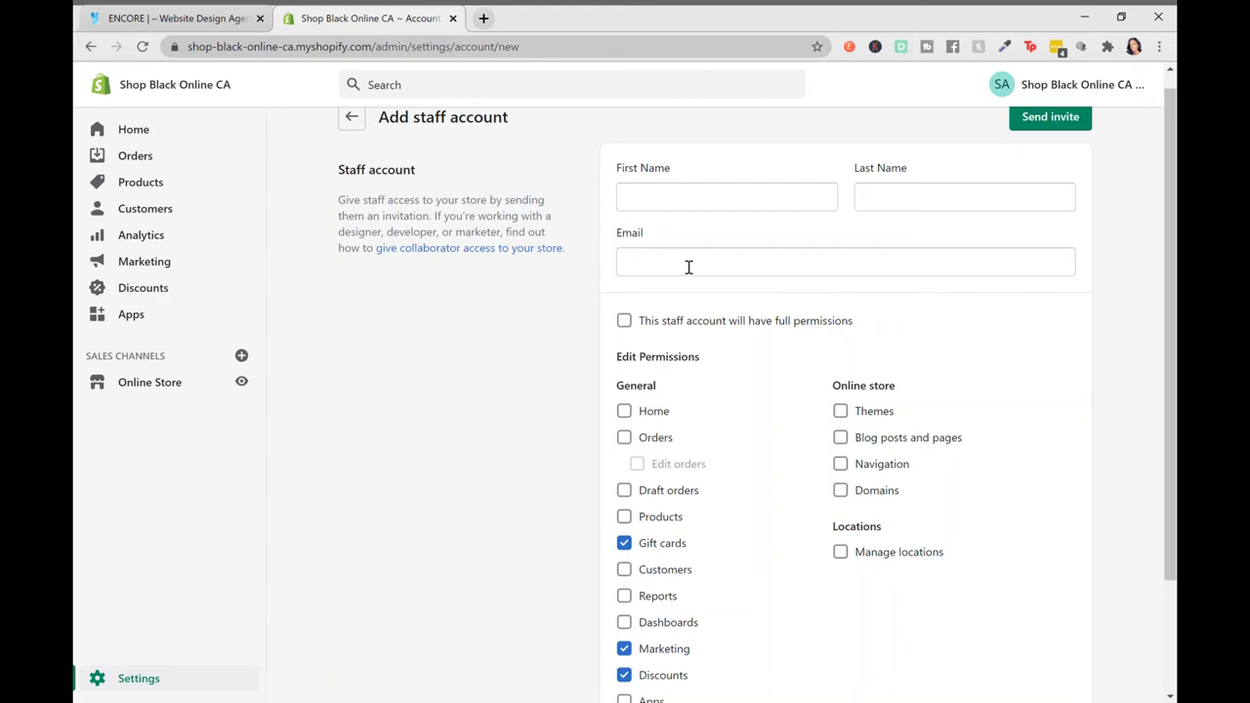
{"action": "left_click", "coordinate": [354, 116]}
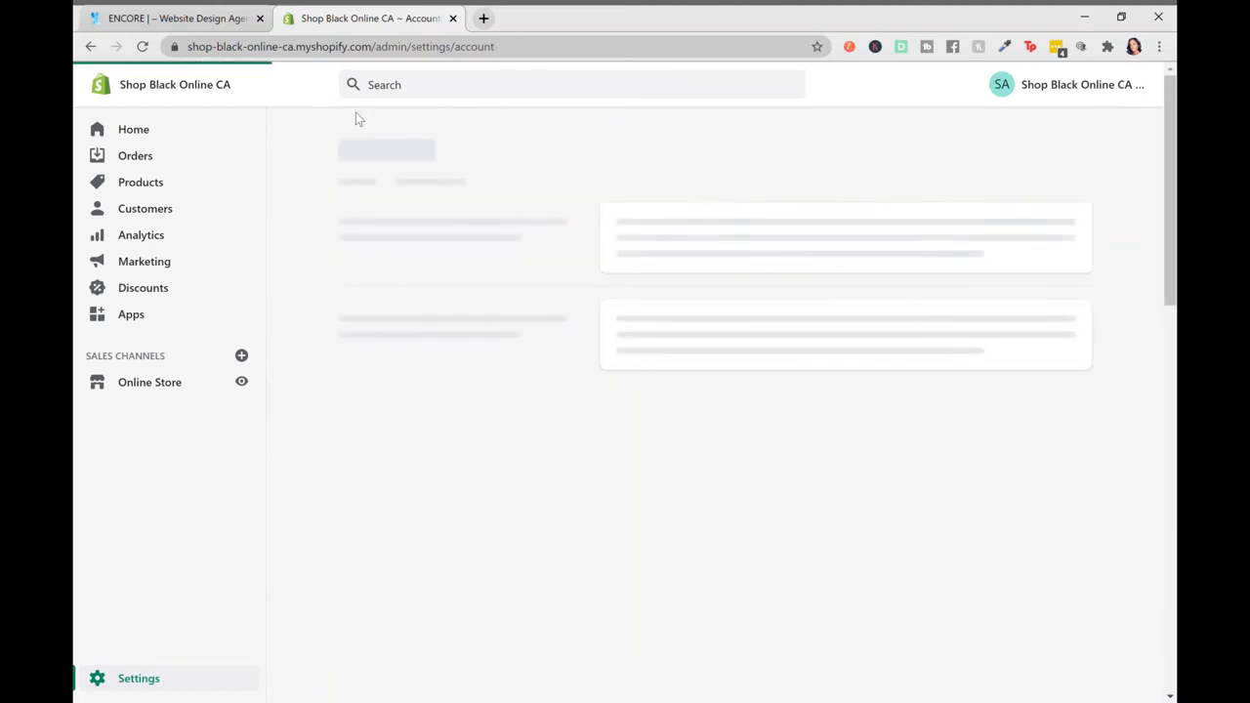
{"action": "scroll", "coordinate": [660, 272], "scroll_direction": "down", "scroll_amount": 7}
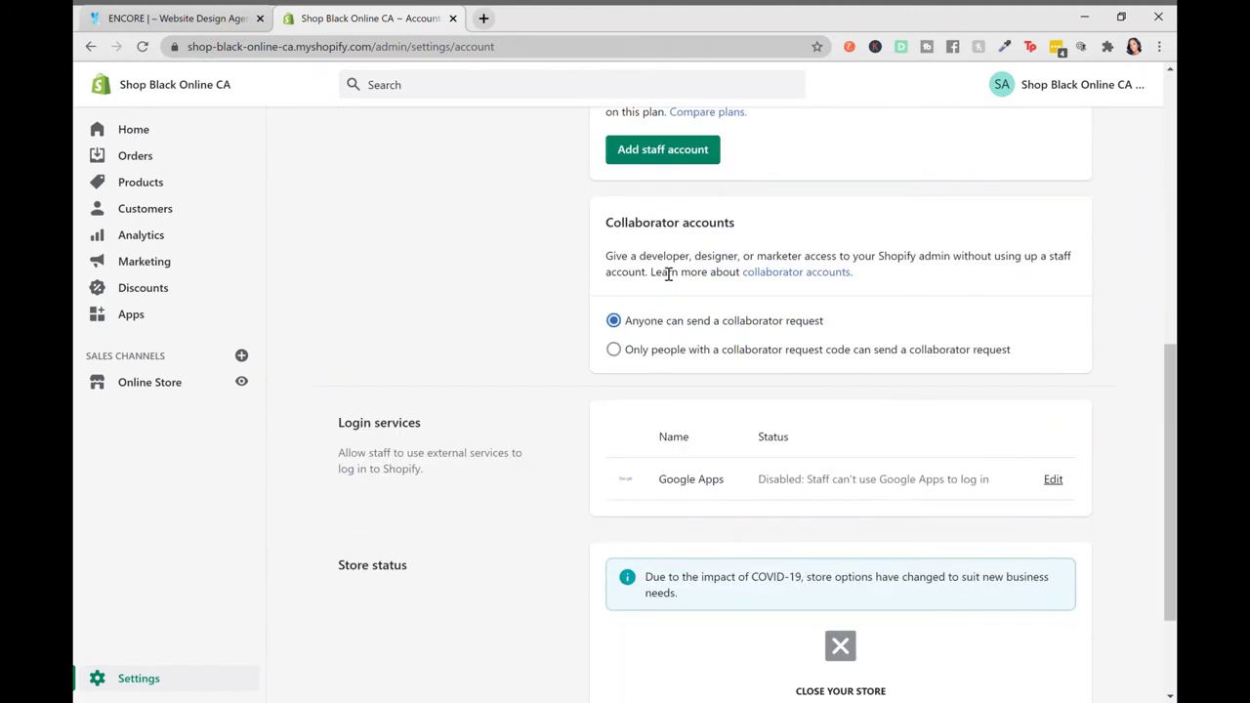
{"action": "scroll", "coordinate": [660, 272], "scroll_direction": "down", "scroll_amount": 1}
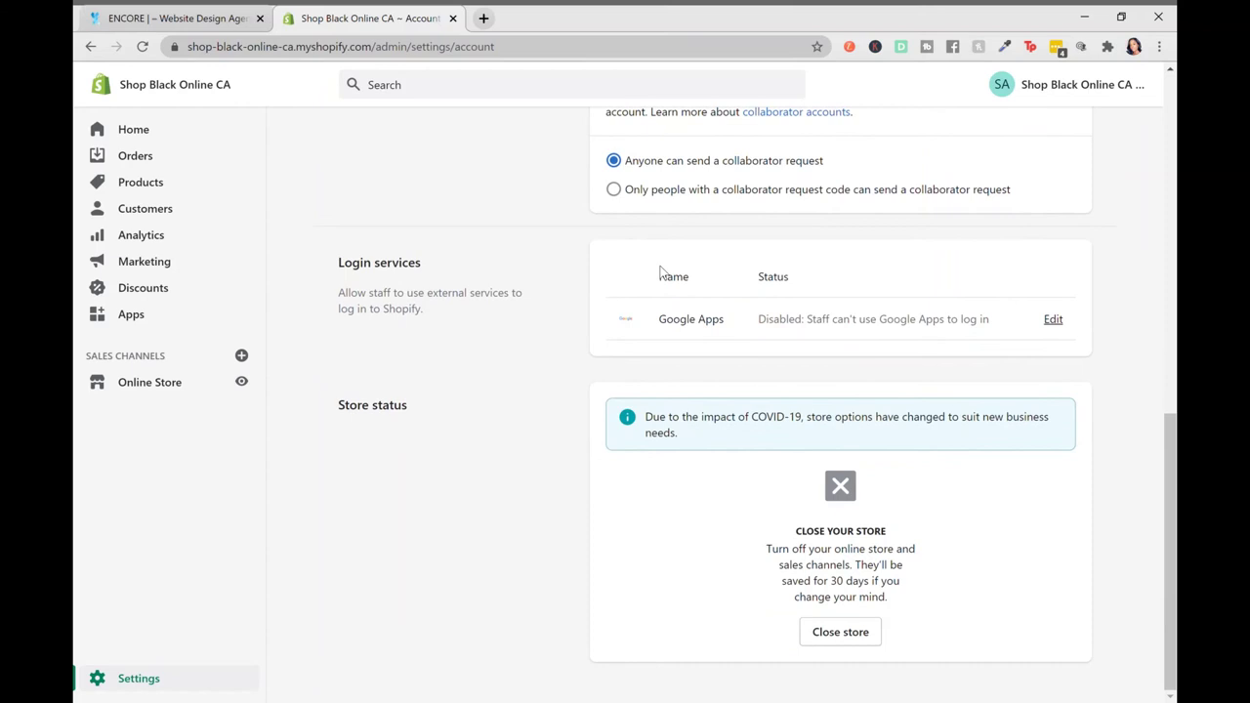
{"action": "scroll", "coordinate": [433, 445], "scroll_direction": "up", "scroll_amount": 1}
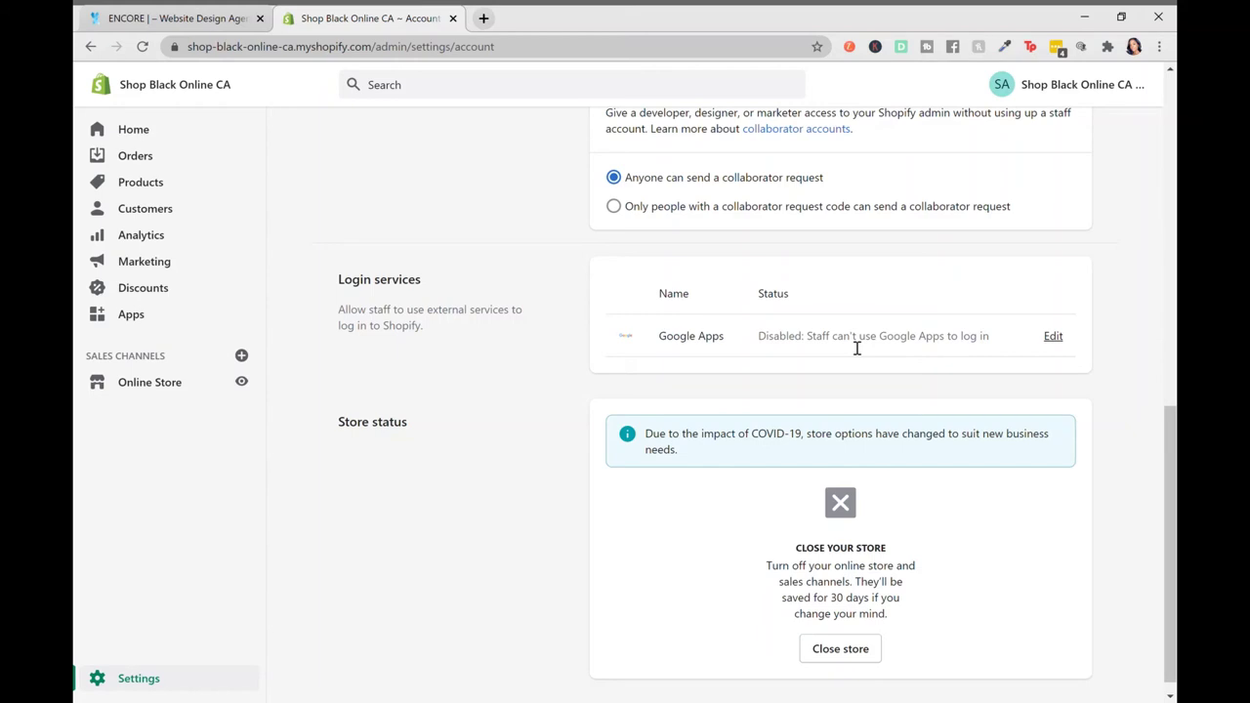
{"action": "scroll", "coordinate": [857, 348], "scroll_direction": "up", "scroll_amount": 2}
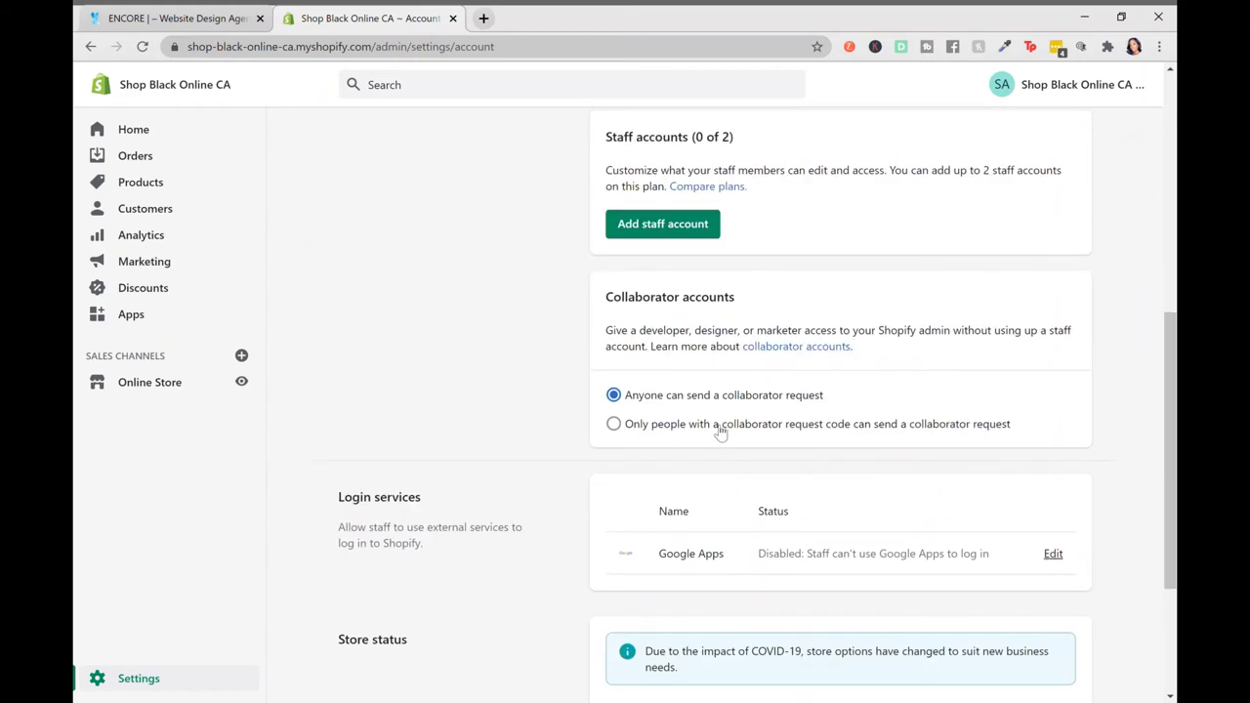
{"action": "scroll", "coordinate": [718, 432], "scroll_direction": "down", "scroll_amount": 2}
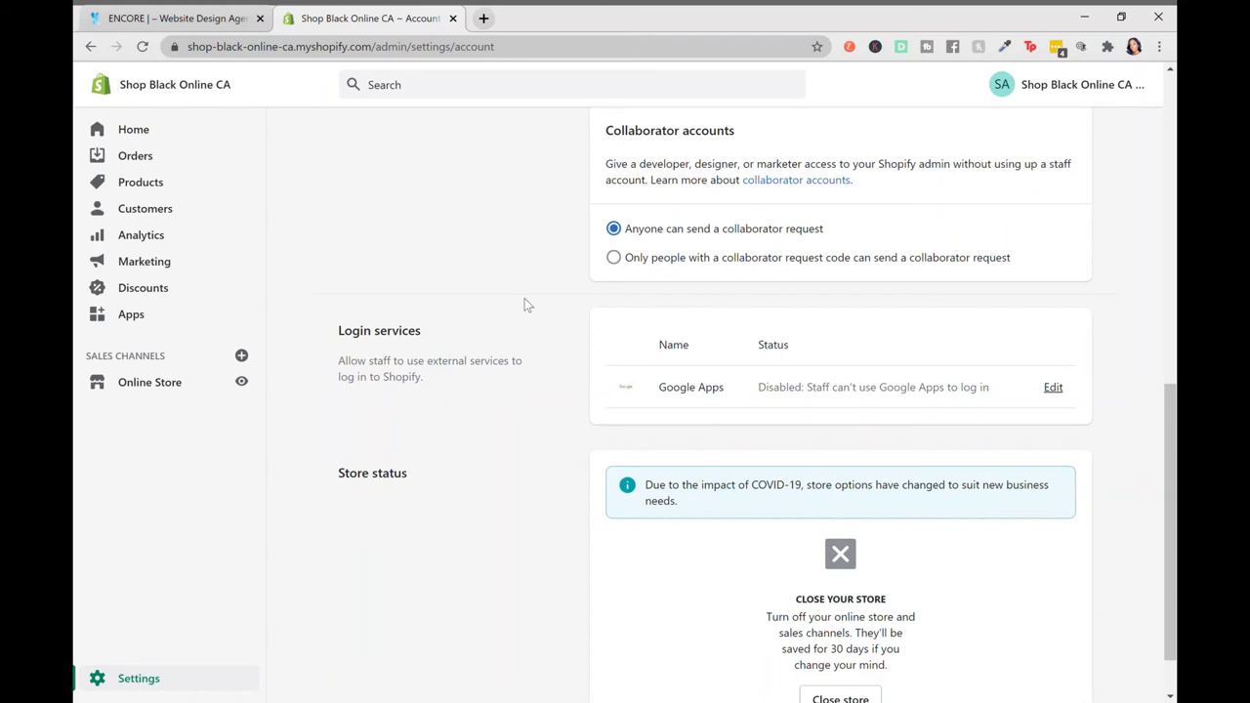
{"action": "scroll", "coordinate": [807, 329], "scroll_direction": "down", "scroll_amount": 1}
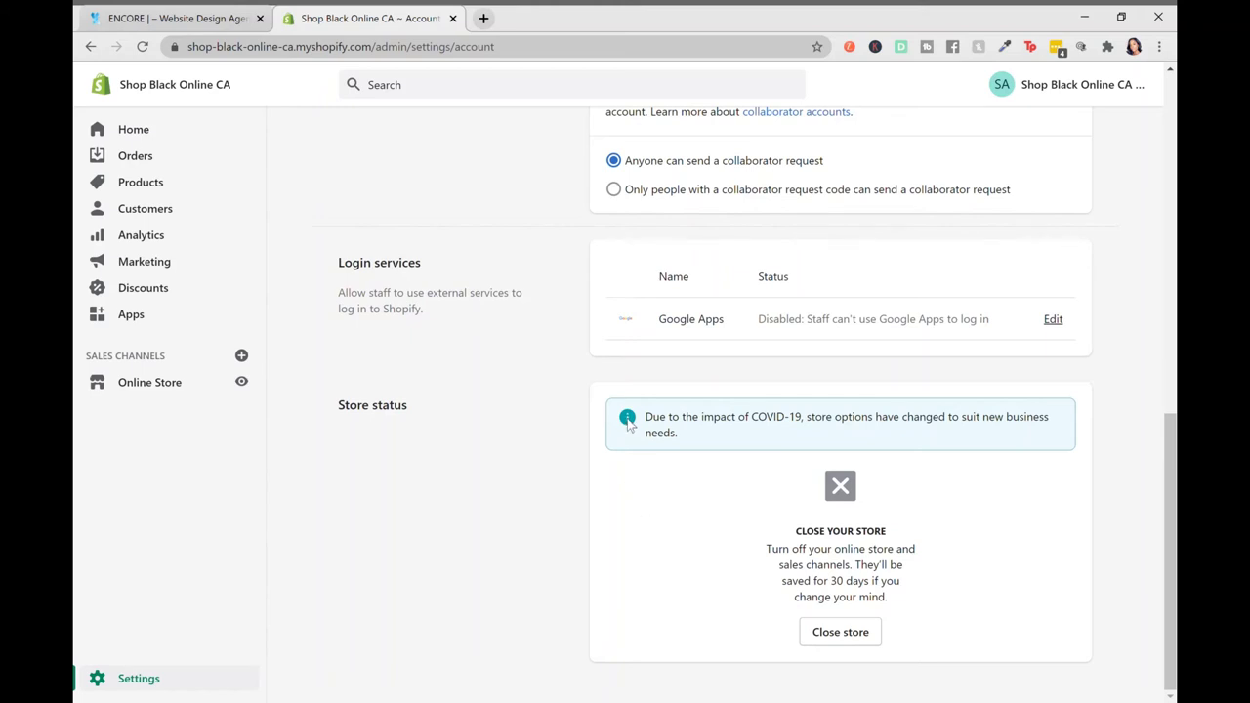
{"action": "scroll", "coordinate": [629, 425], "scroll_direction": "up", "scroll_amount": 1}
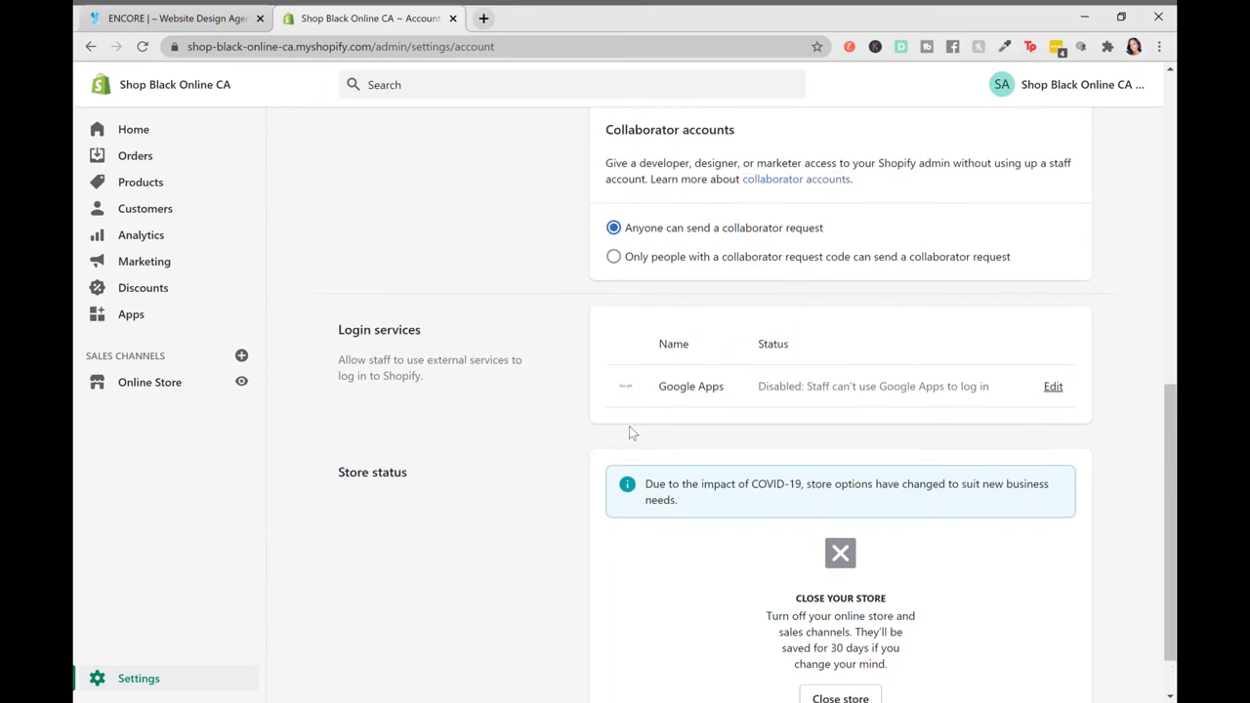
{"action": "scroll", "coordinate": [628, 426], "scroll_direction": "down", "scroll_amount": 1}
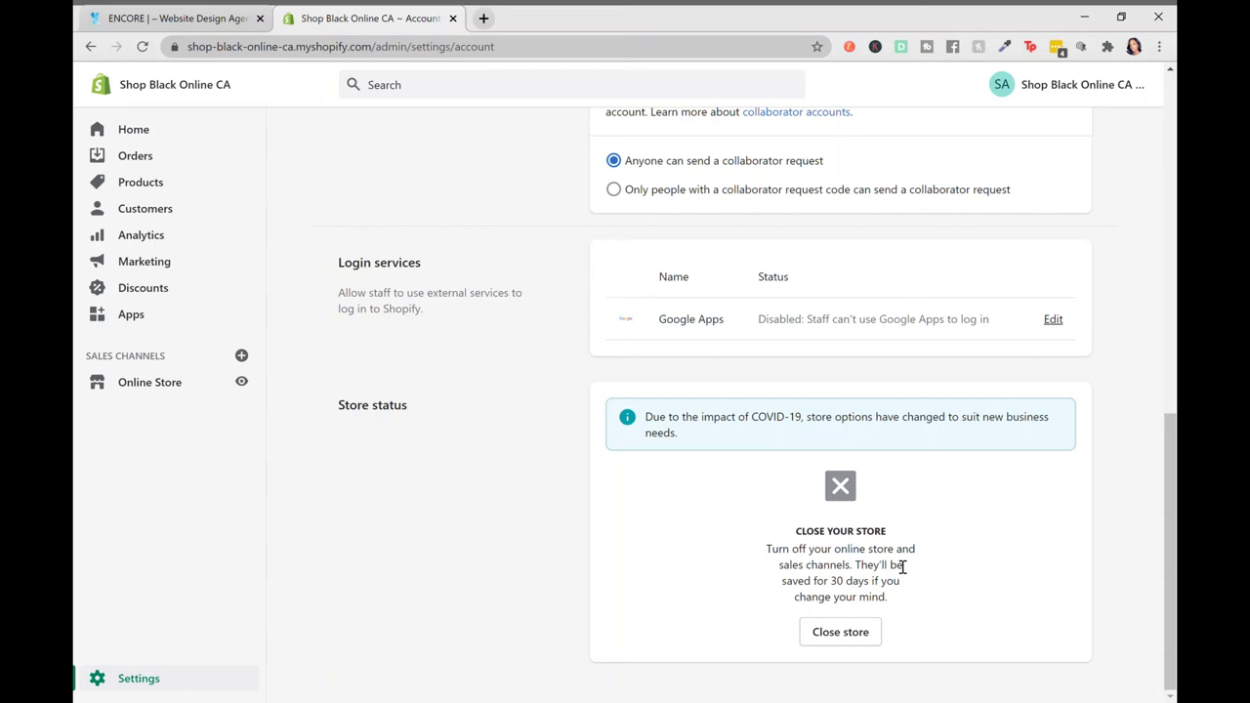
{"action": "scroll", "coordinate": [946, 575], "scroll_direction": "up", "scroll_amount": 3}
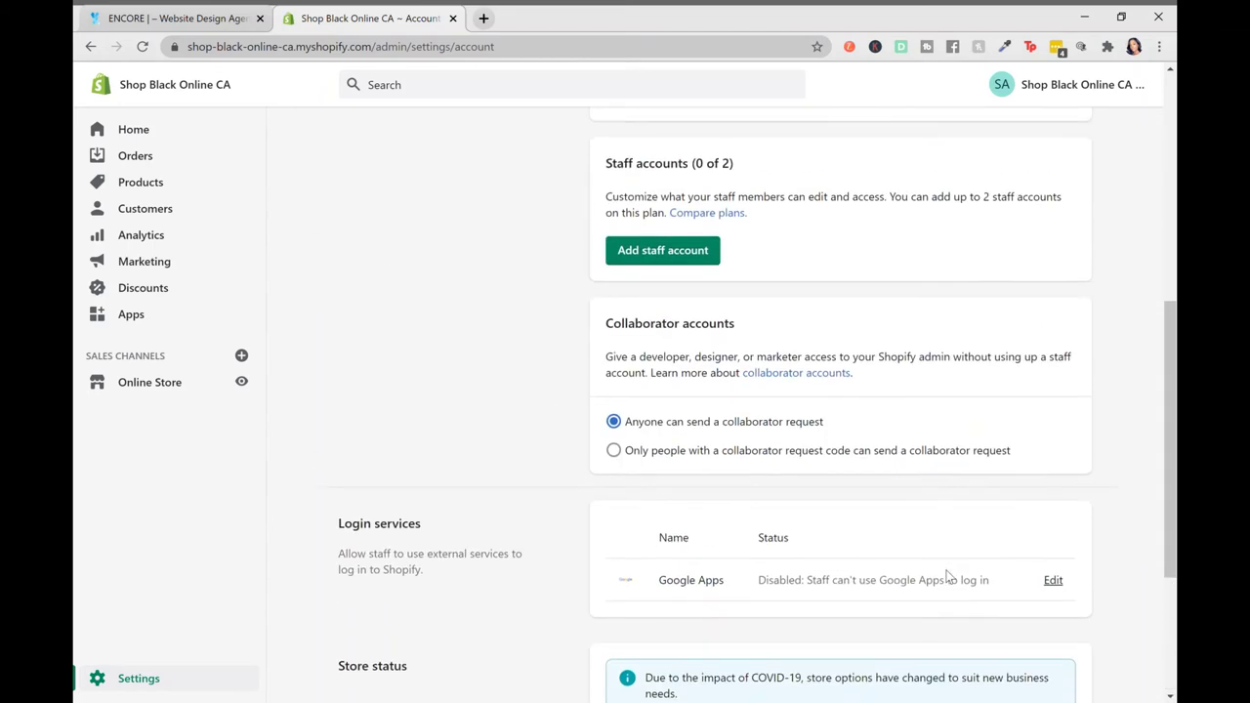
{"action": "scroll", "coordinate": [946, 575], "scroll_direction": "up", "scroll_amount": 5}
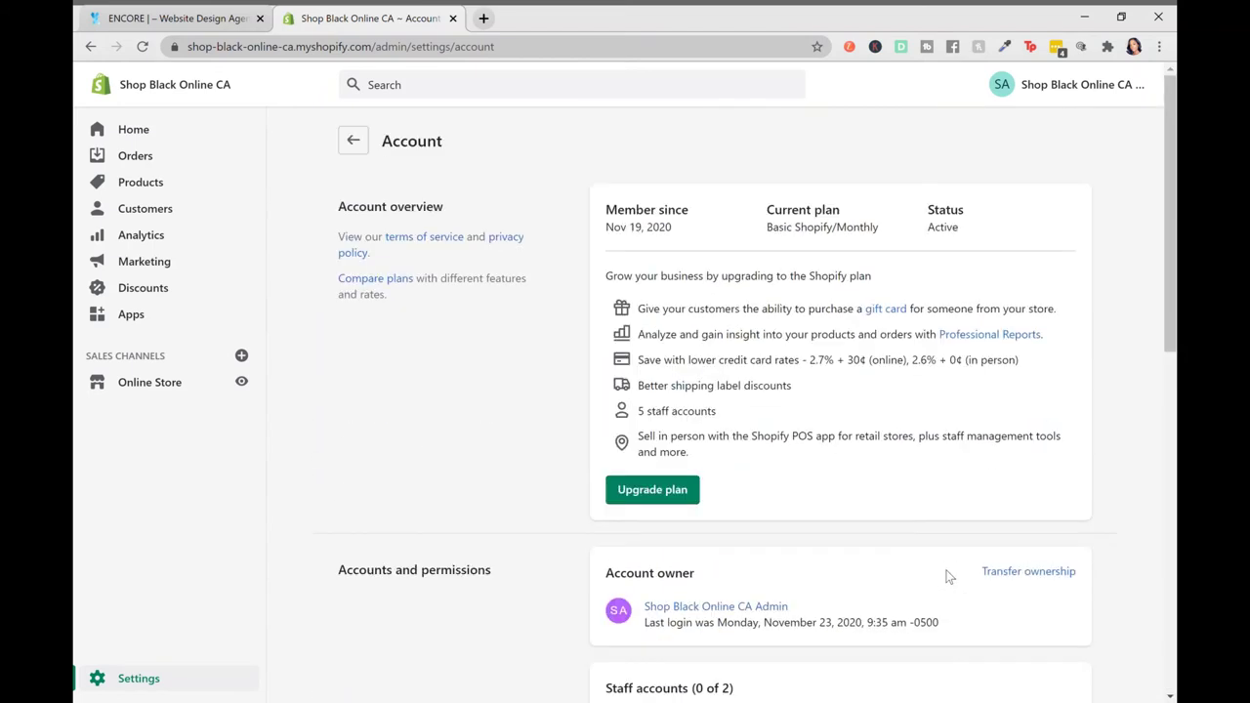
Go back from Account to the Settings overview listing General, Payments, Checkout and Locations
{"action": "left_click", "coordinate": [353, 142]}
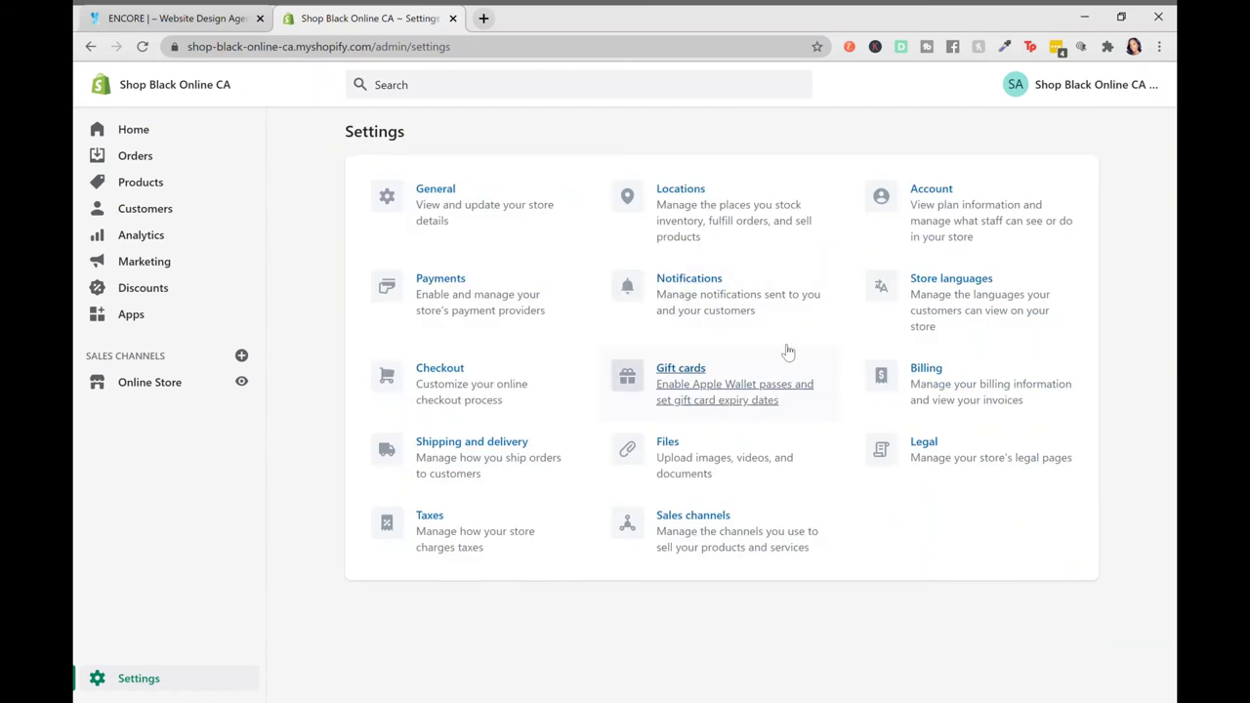
Open Payments settings and browse Shopify Payments and PayPal Express Checkout down to Third-party providers
{"action": "left_click", "coordinate": [442, 283]}
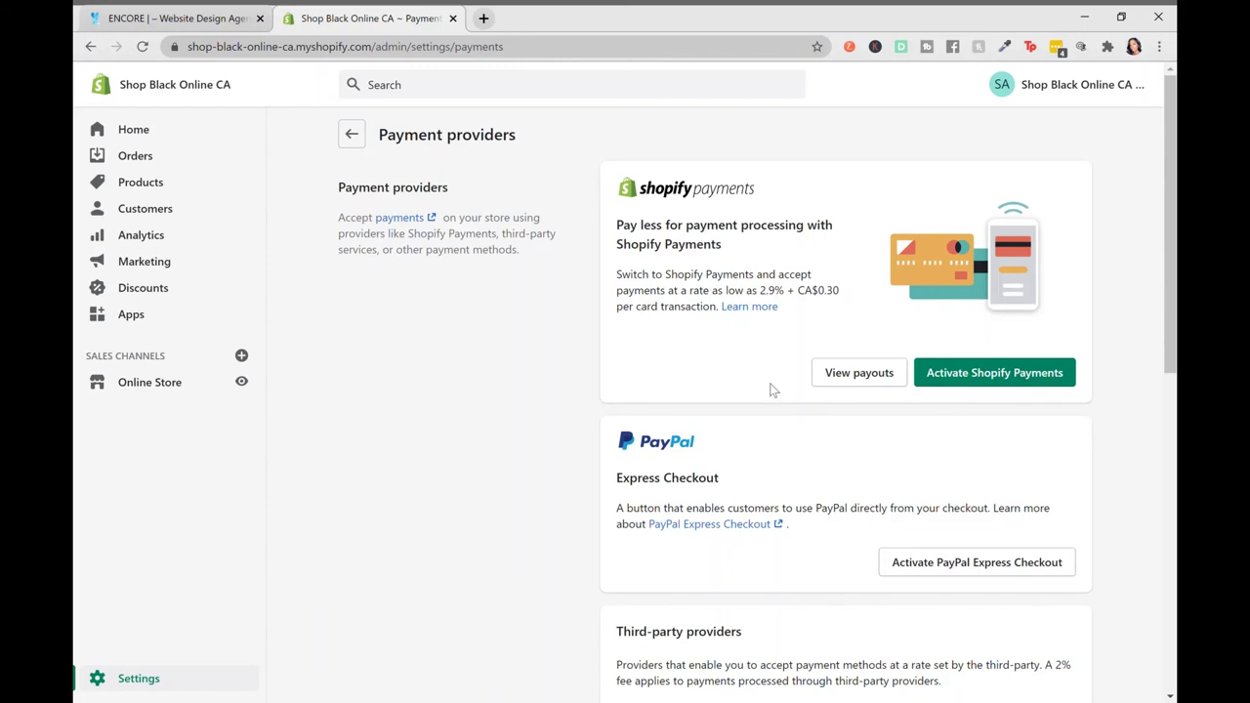
{"action": "scroll", "coordinate": [789, 400], "scroll_direction": "down", "scroll_amount": 1}
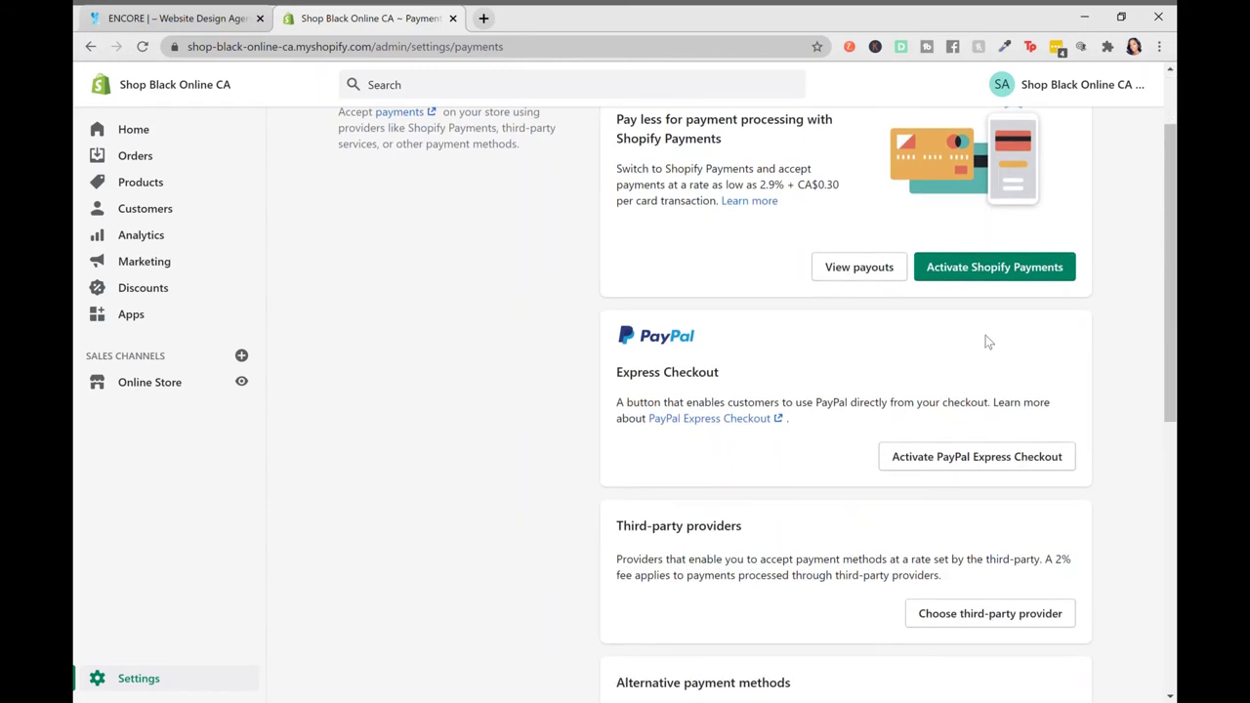
{"action": "scroll", "coordinate": [985, 341], "scroll_direction": "up", "scroll_amount": 1}
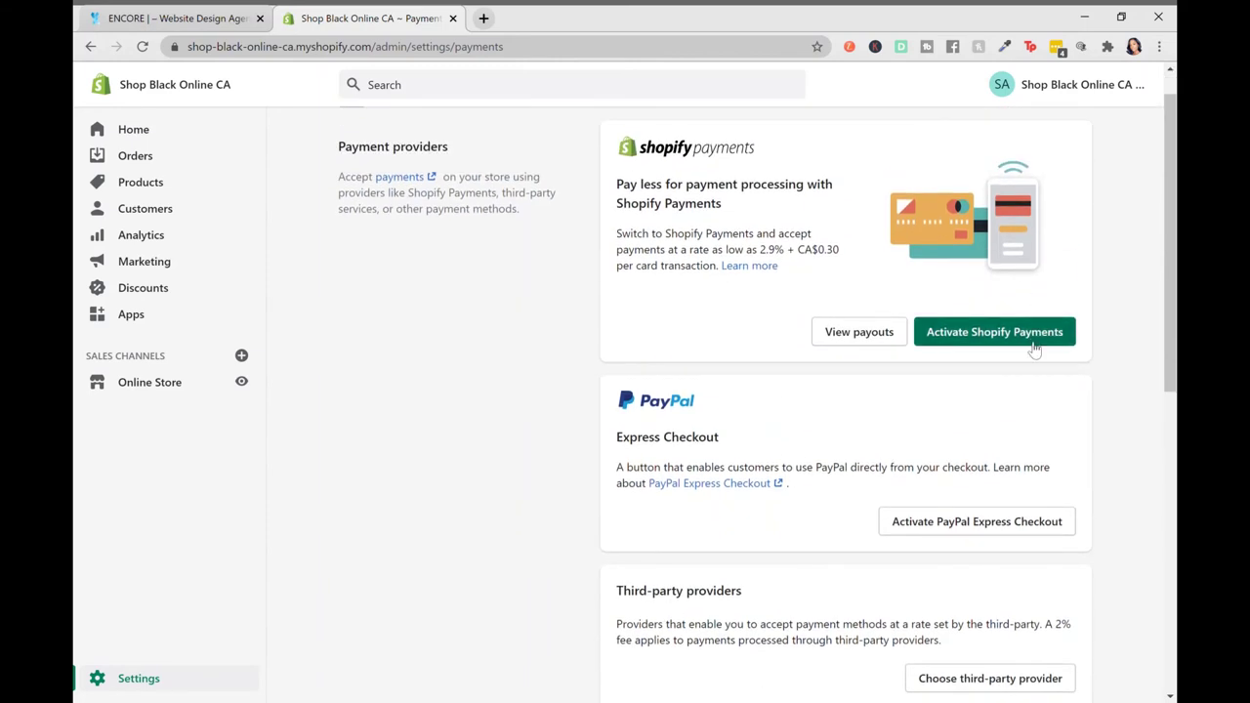
{"action": "scroll", "coordinate": [1055, 441], "scroll_direction": "down", "scroll_amount": 1}
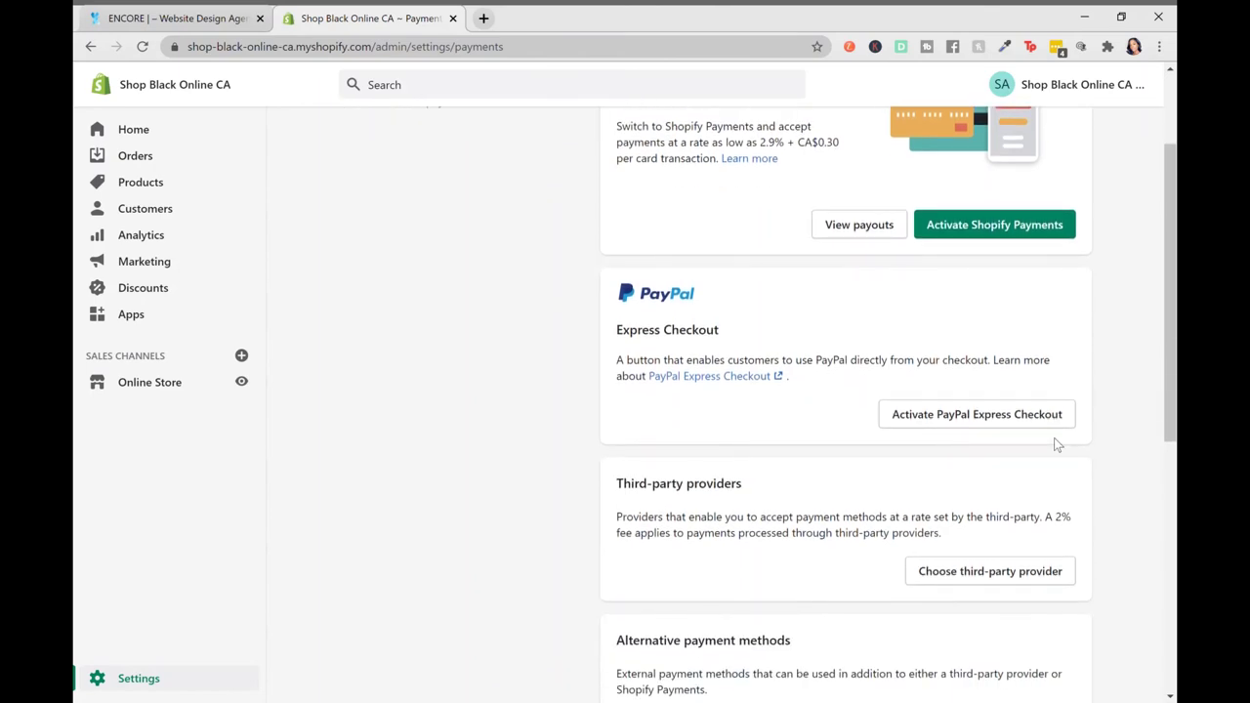
{"action": "scroll", "coordinate": [1078, 346], "scroll_direction": "up", "scroll_amount": 2}
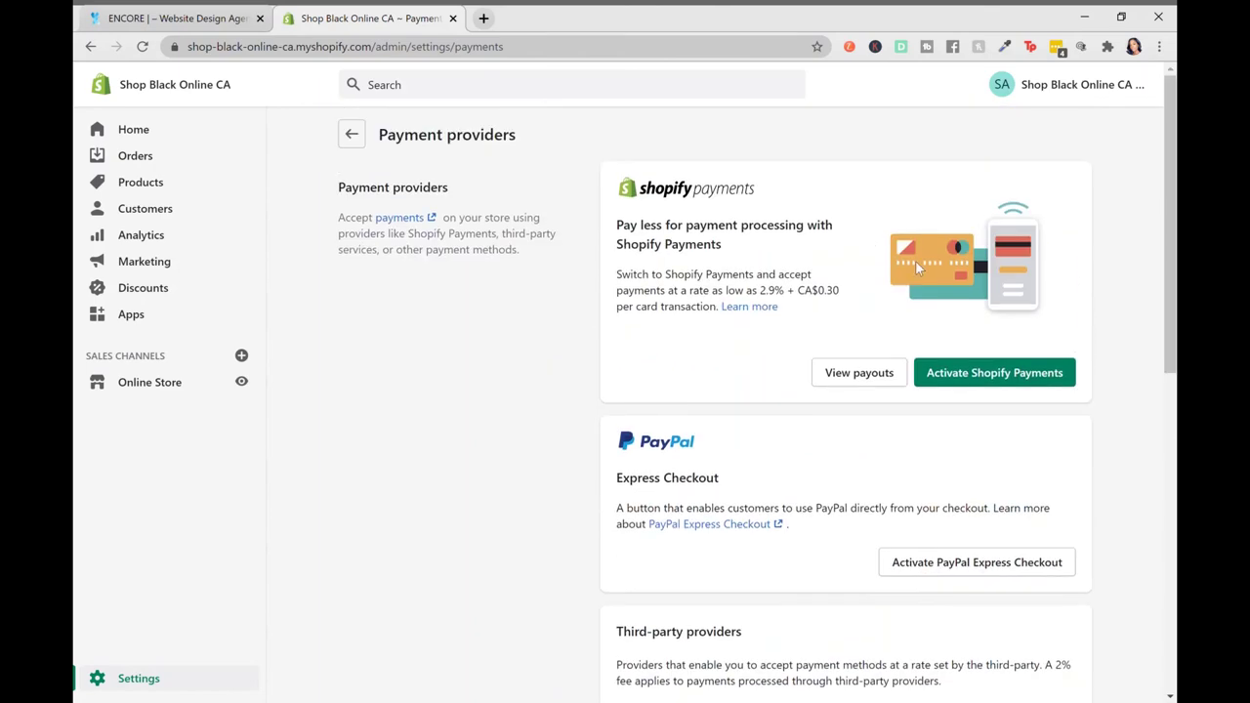
{"action": "scroll", "coordinate": [915, 261], "scroll_direction": "down", "scroll_amount": 7}
{"action": "scroll", "coordinate": [916, 261], "scroll_direction": "up", "scroll_amount": 4}
{"action": "scroll", "coordinate": [917, 262], "scroll_direction": "up", "scroll_amount": 3}
{"action": "scroll", "coordinate": [1149, 319], "scroll_direction": "down", "scroll_amount": 1}
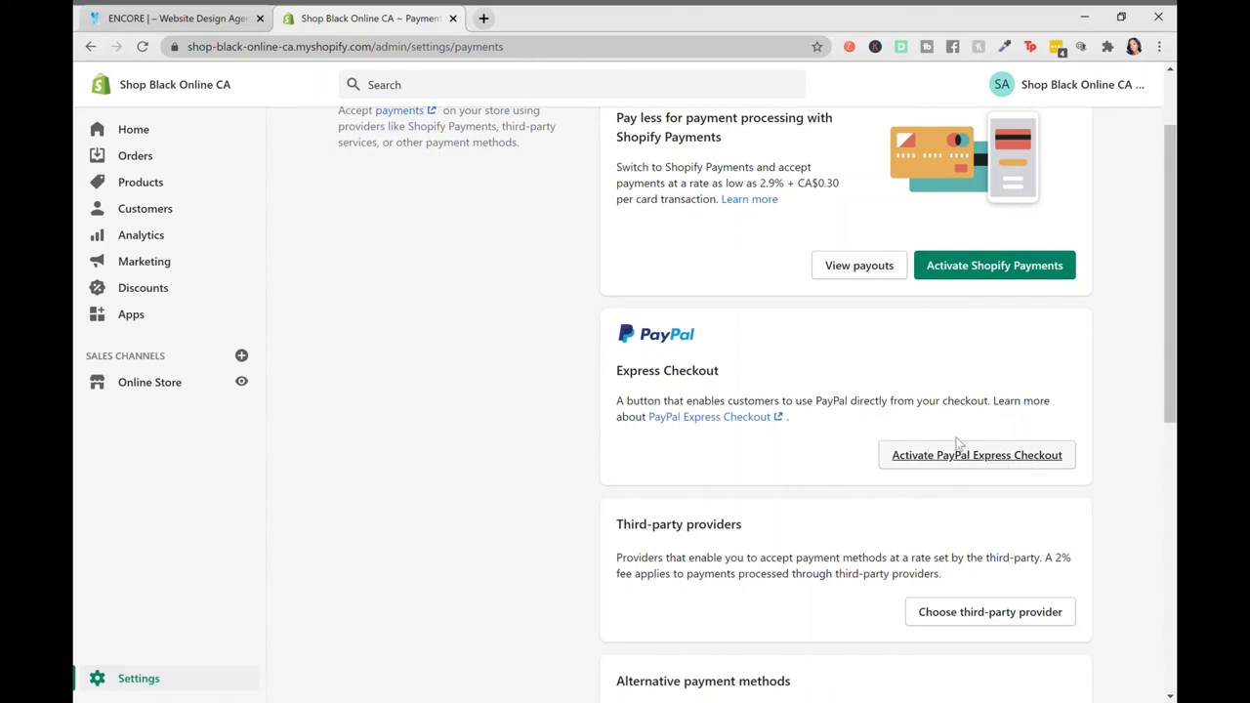
{"action": "scroll", "coordinate": [953, 446], "scroll_direction": "down", "scroll_amount": 1}
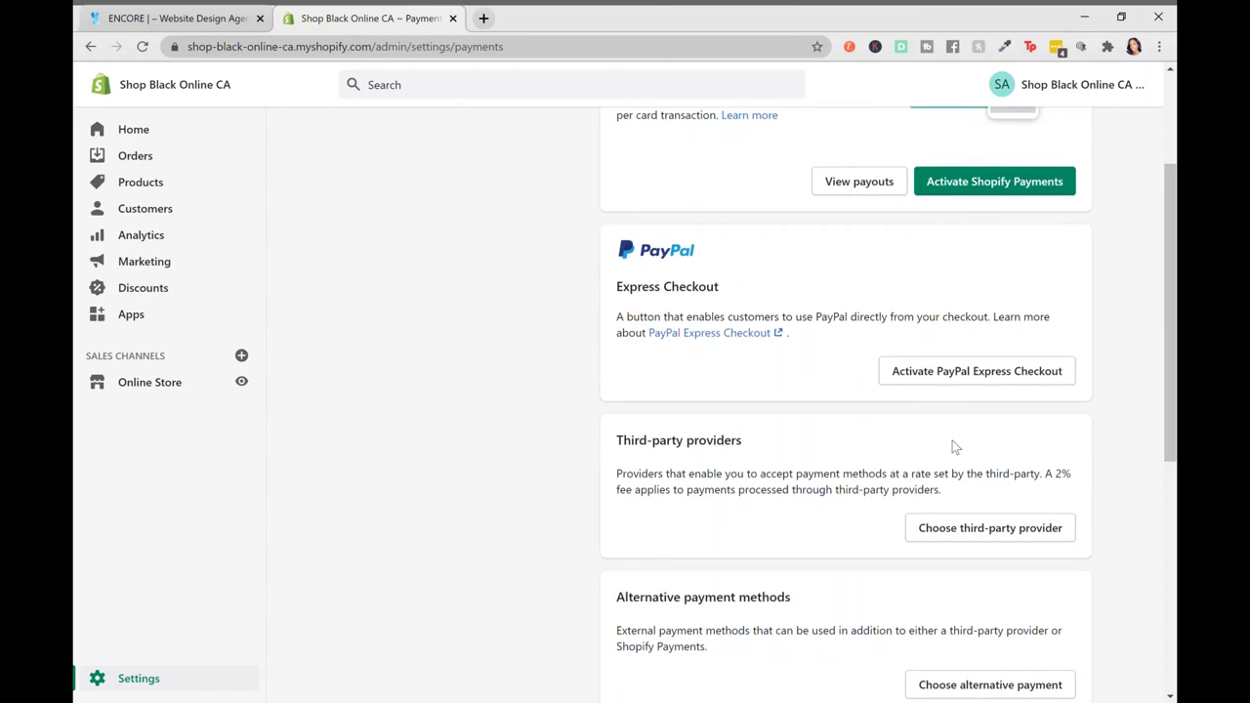
{"action": "scroll", "coordinate": [739, 483], "scroll_direction": "down", "scroll_amount": 1}
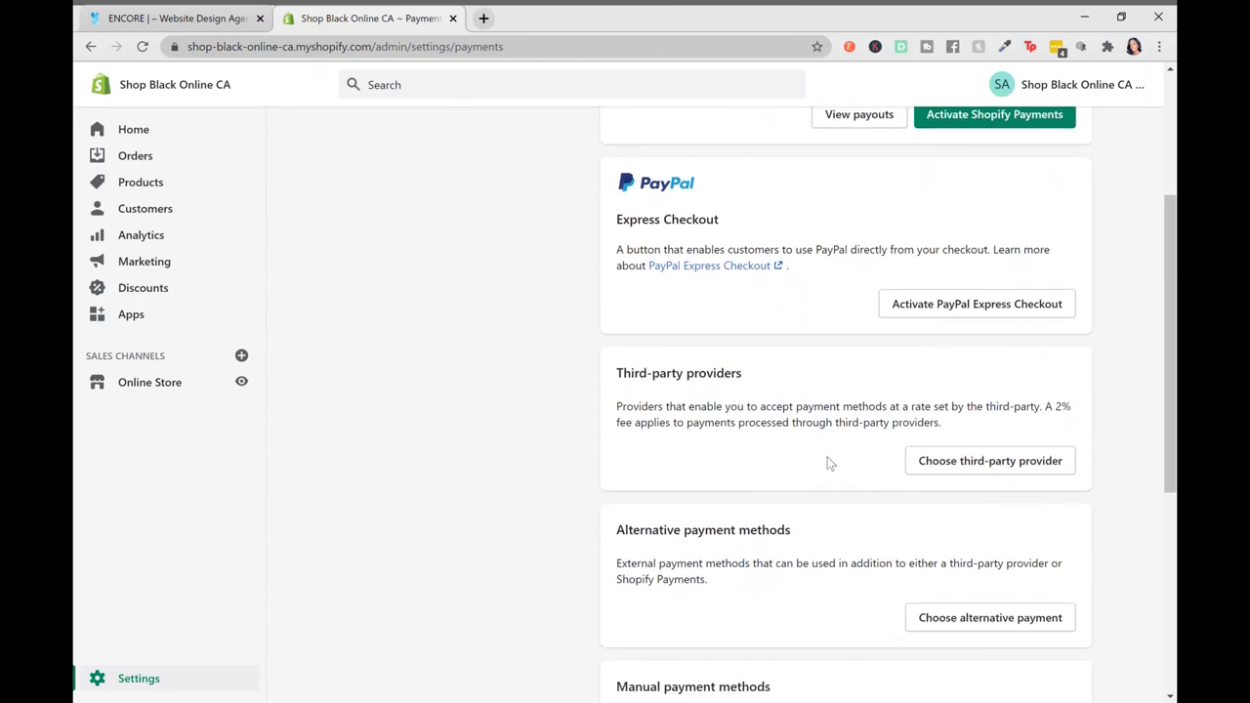
Open the third-party payment providers list and scroll through it, noting those unavailable in the country
{"action": "left_click", "coordinate": [977, 469]}
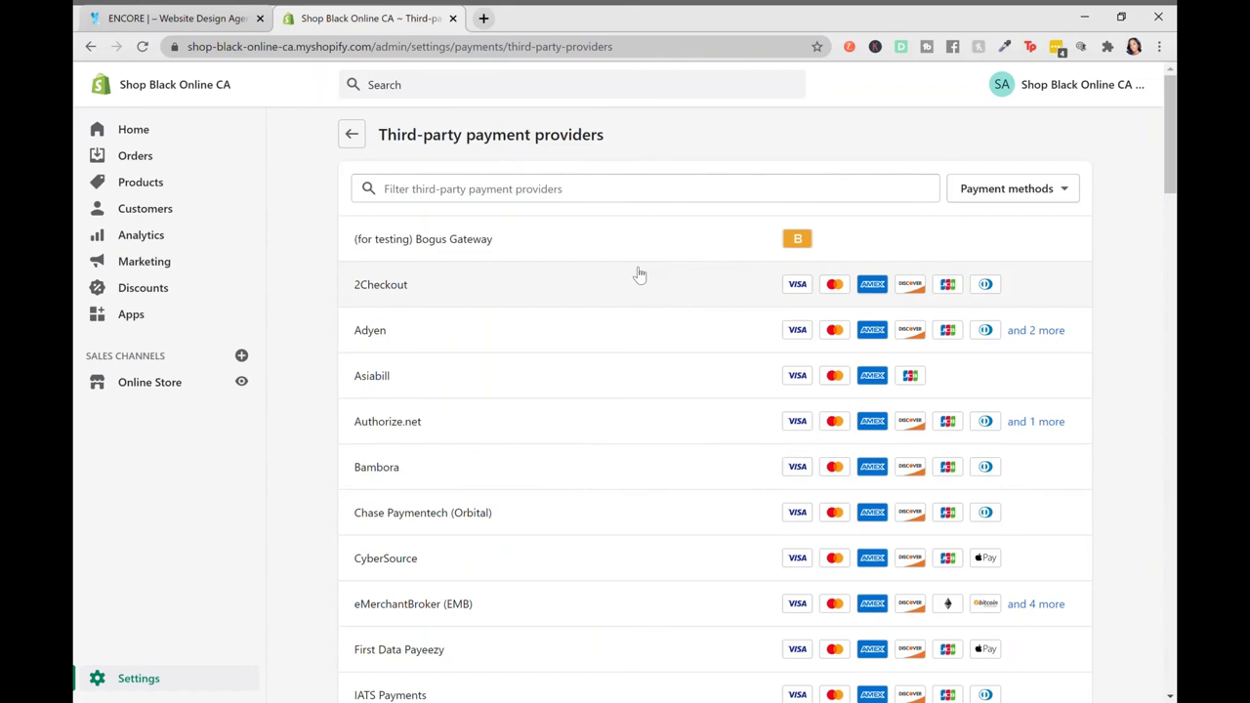
{"action": "scroll", "coordinate": [563, 358], "scroll_direction": "down", "scroll_amount": 5}
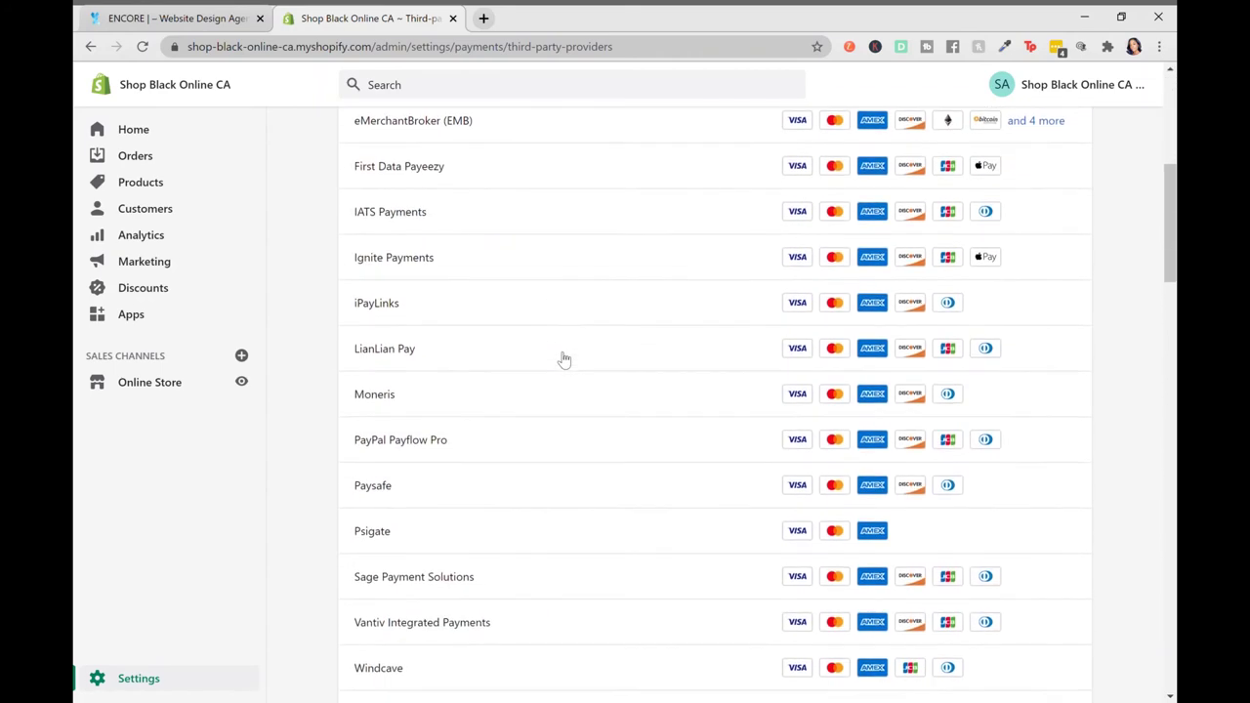
{"action": "scroll", "coordinate": [563, 359], "scroll_direction": "down", "scroll_amount": 5}
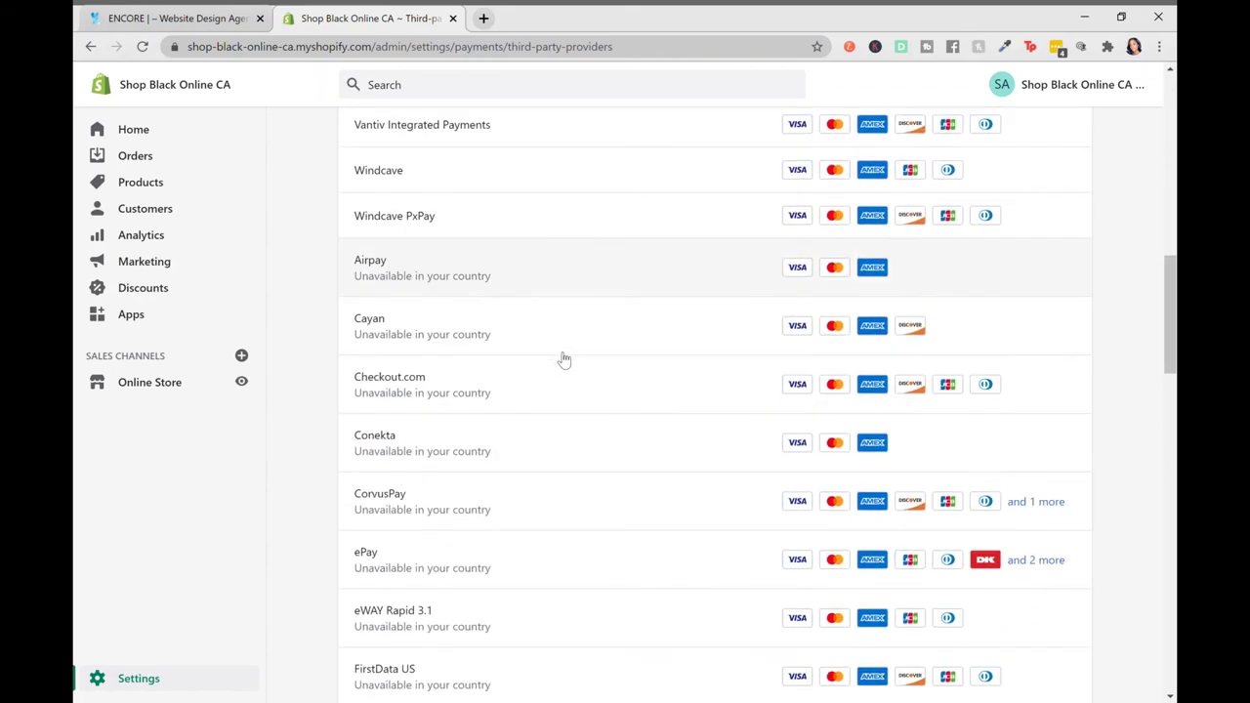
{"action": "scroll", "coordinate": [564, 358], "scroll_direction": "down", "scroll_amount": 12}
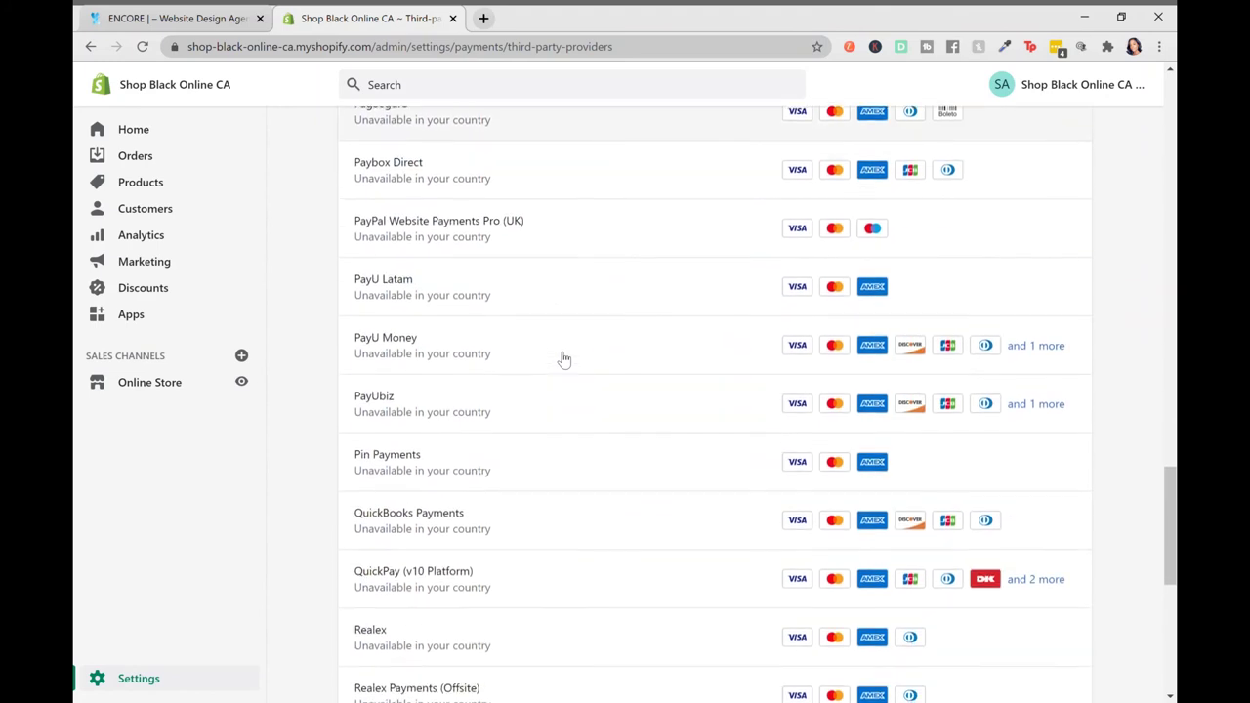
{"action": "scroll", "coordinate": [564, 359], "scroll_direction": "down", "scroll_amount": 4}
{"action": "scroll", "coordinate": [564, 358], "scroll_direction": "up", "scroll_amount": 2}
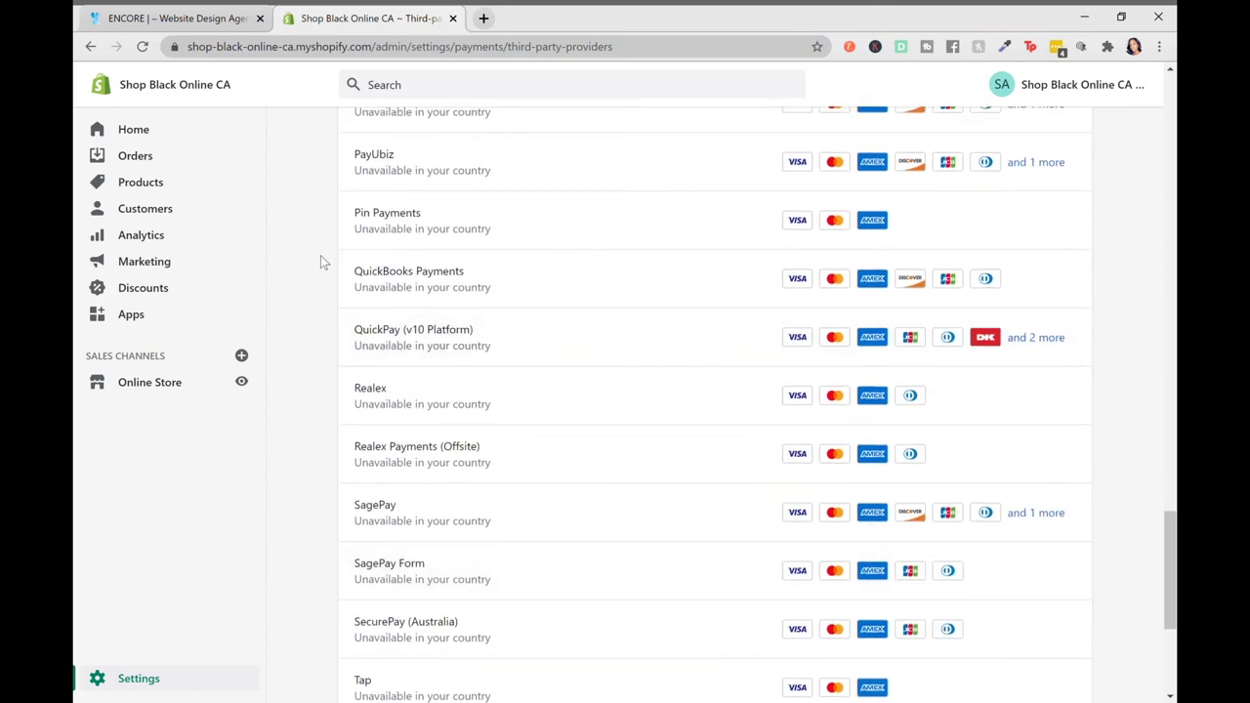
{"action": "scroll", "coordinate": [415, 361], "scroll_direction": "down", "scroll_amount": 3}
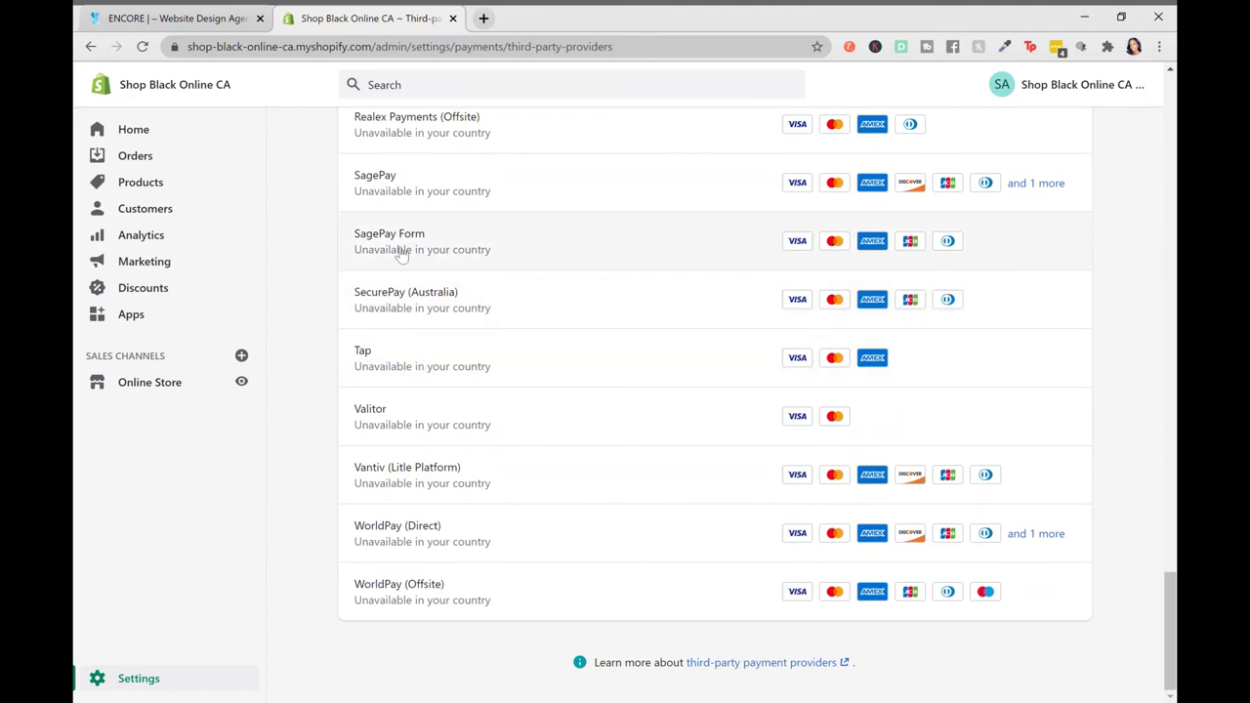
Scroll back to the top of the third-party list and go back to Payment providers
{"action": "scroll", "coordinate": [403, 251], "scroll_direction": "up", "scroll_amount": 6}
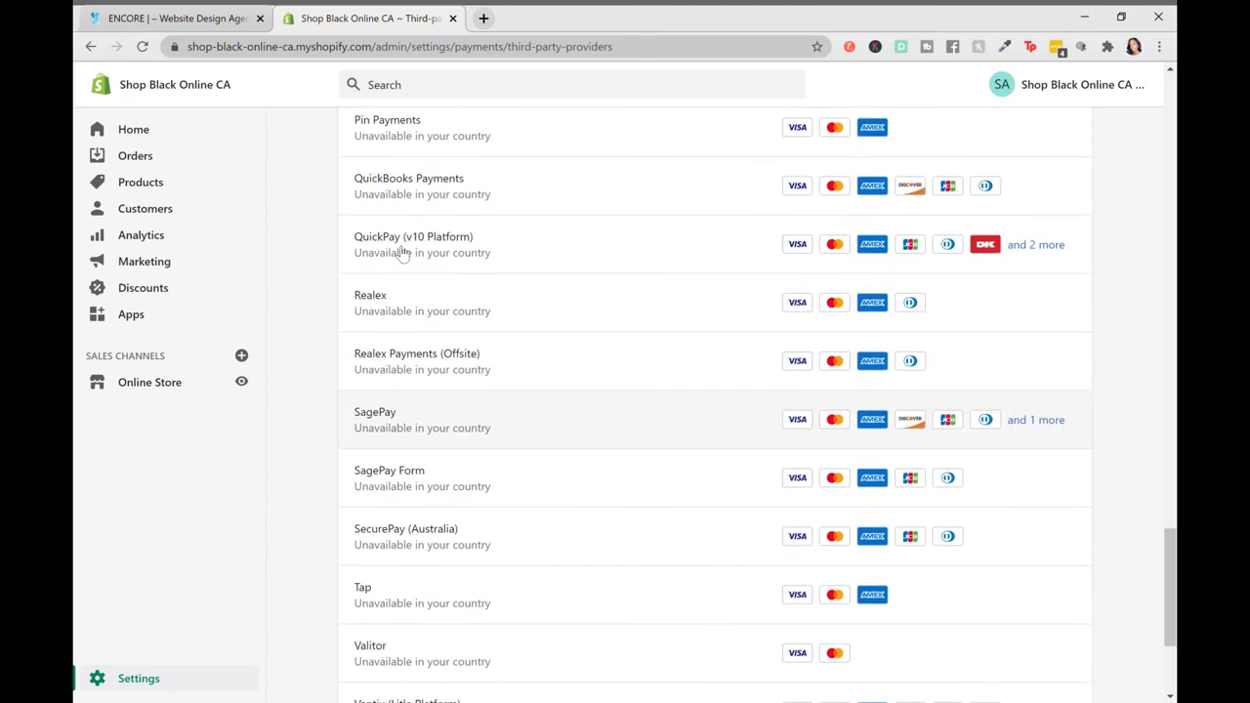
{"action": "scroll", "coordinate": [402, 252], "scroll_direction": "up", "scroll_amount": 8}
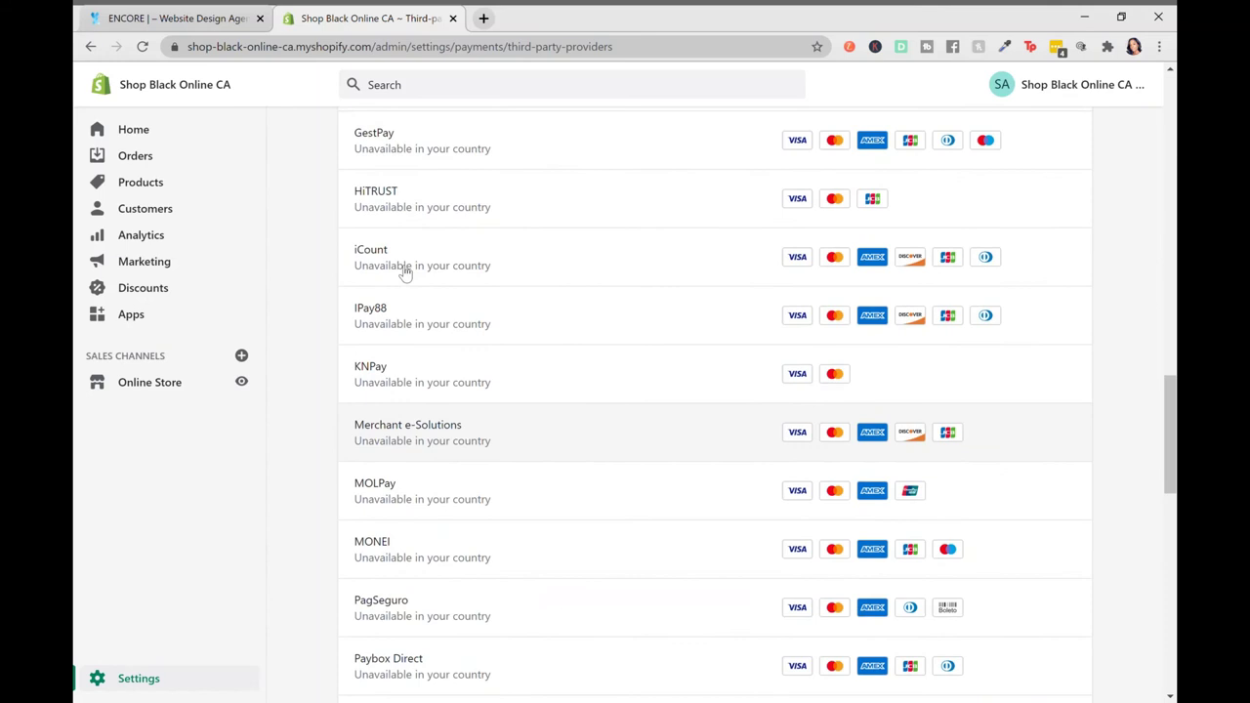
{"action": "scroll", "coordinate": [405, 274], "scroll_direction": "up", "scroll_amount": 3}
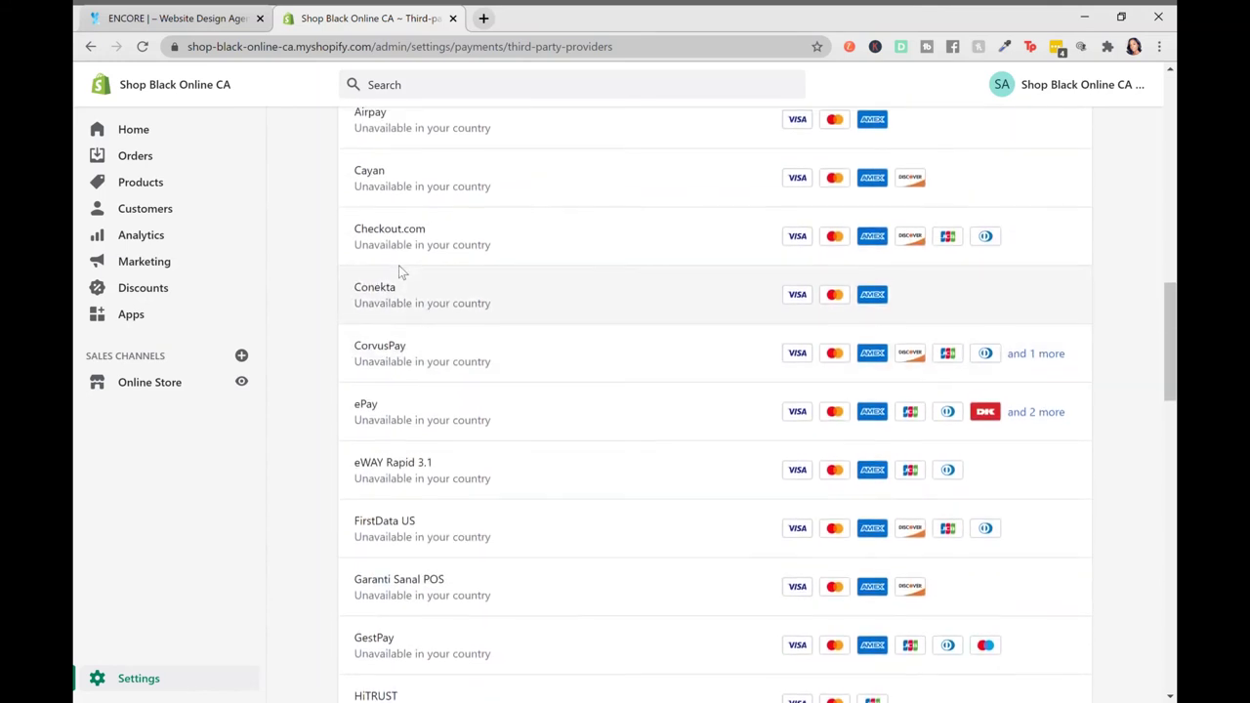
{"action": "scroll", "coordinate": [405, 273], "scroll_direction": "up", "scroll_amount": 4}
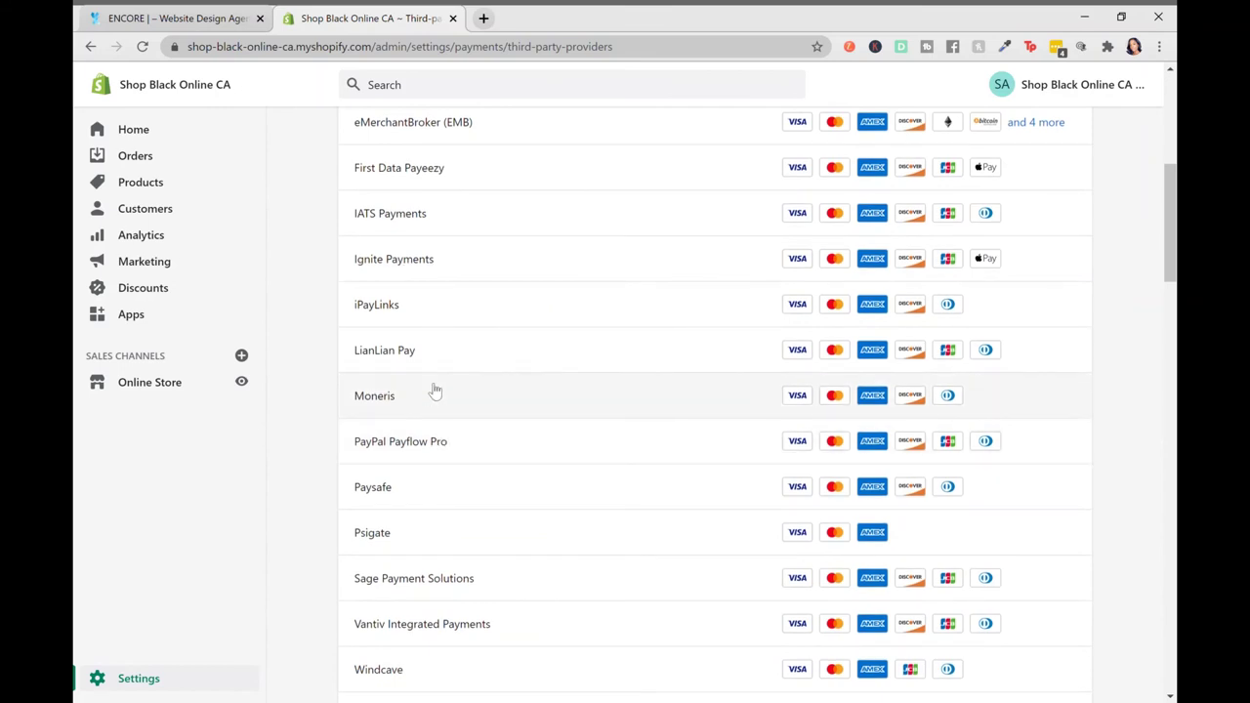
{"action": "scroll", "coordinate": [436, 390], "scroll_direction": "up", "scroll_amount": 4}
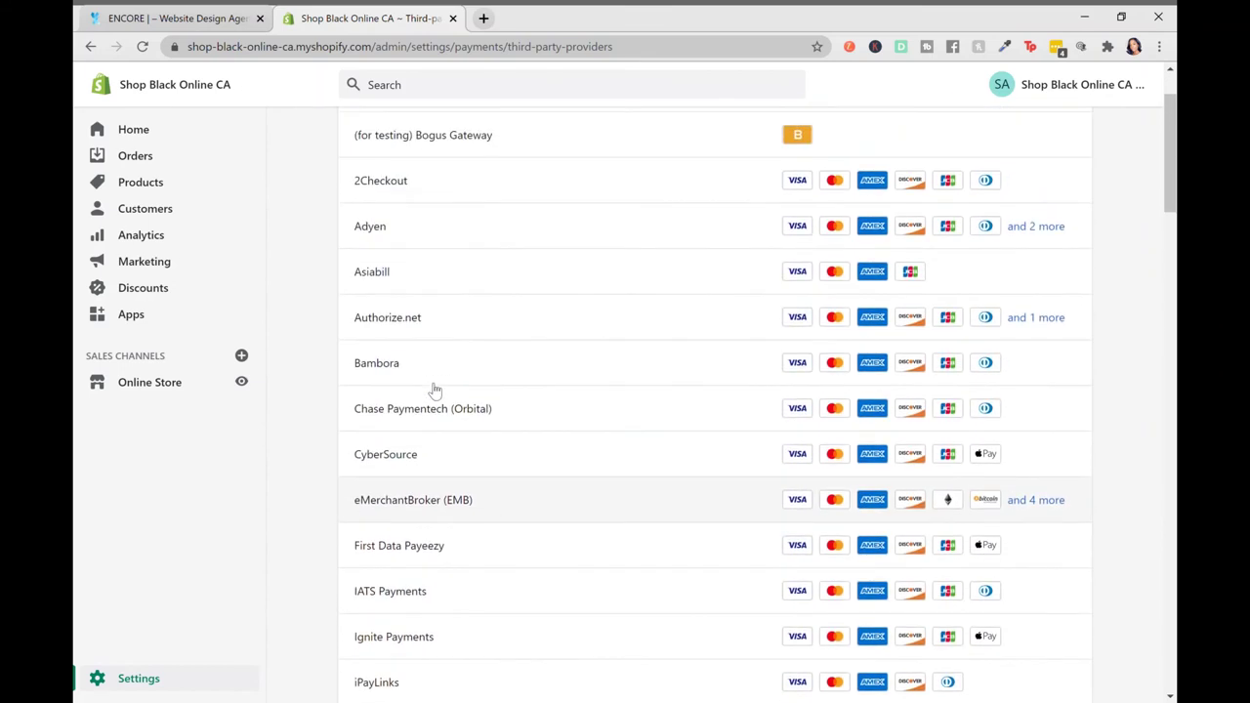
{"action": "scroll", "coordinate": [432, 447], "scroll_direction": "up", "scroll_amount": 1}
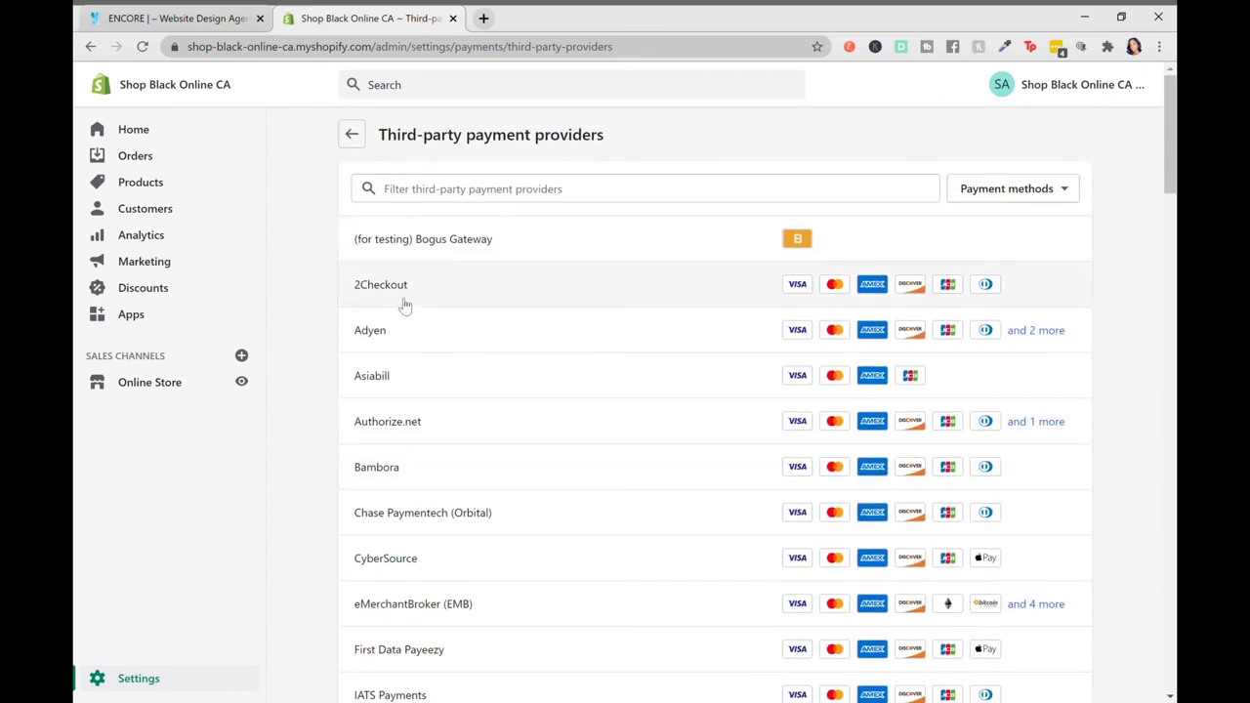
{"action": "left_click", "coordinate": [353, 143]}
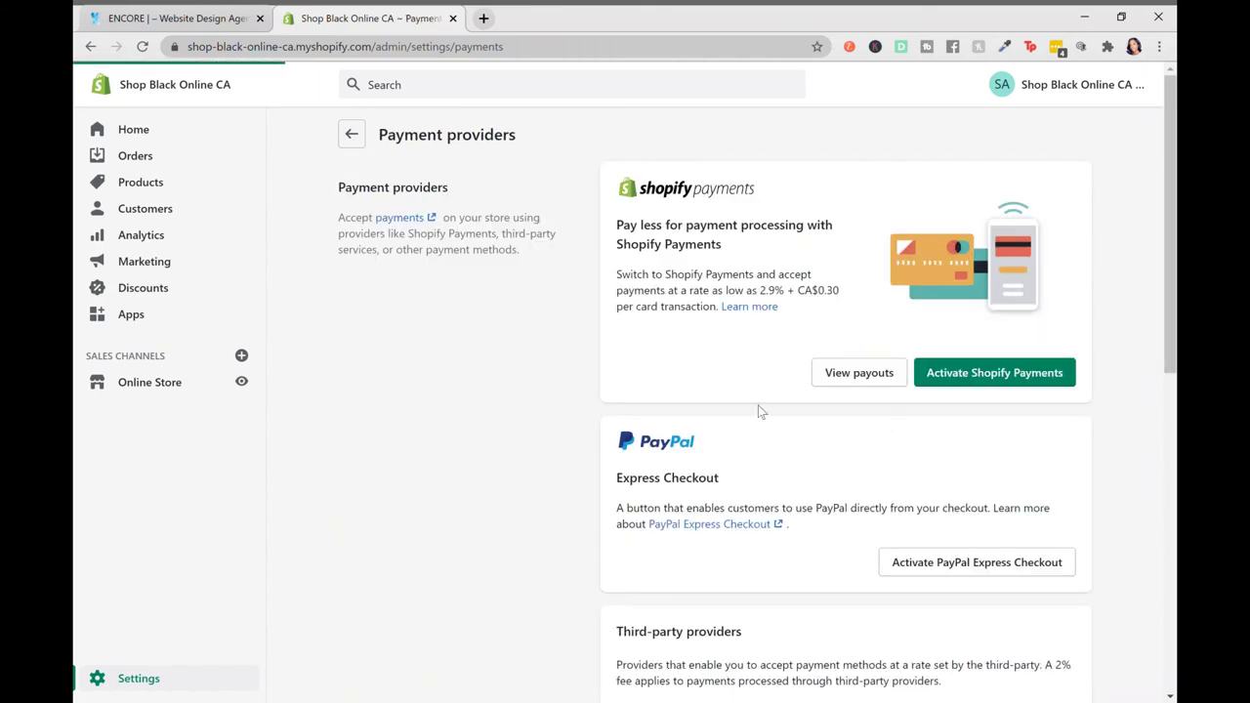
{"action": "scroll", "coordinate": [767, 413], "scroll_direction": "down", "scroll_amount": 3}
{"action": "scroll", "coordinate": [767, 413], "scroll_direction": "down", "scroll_amount": 2}
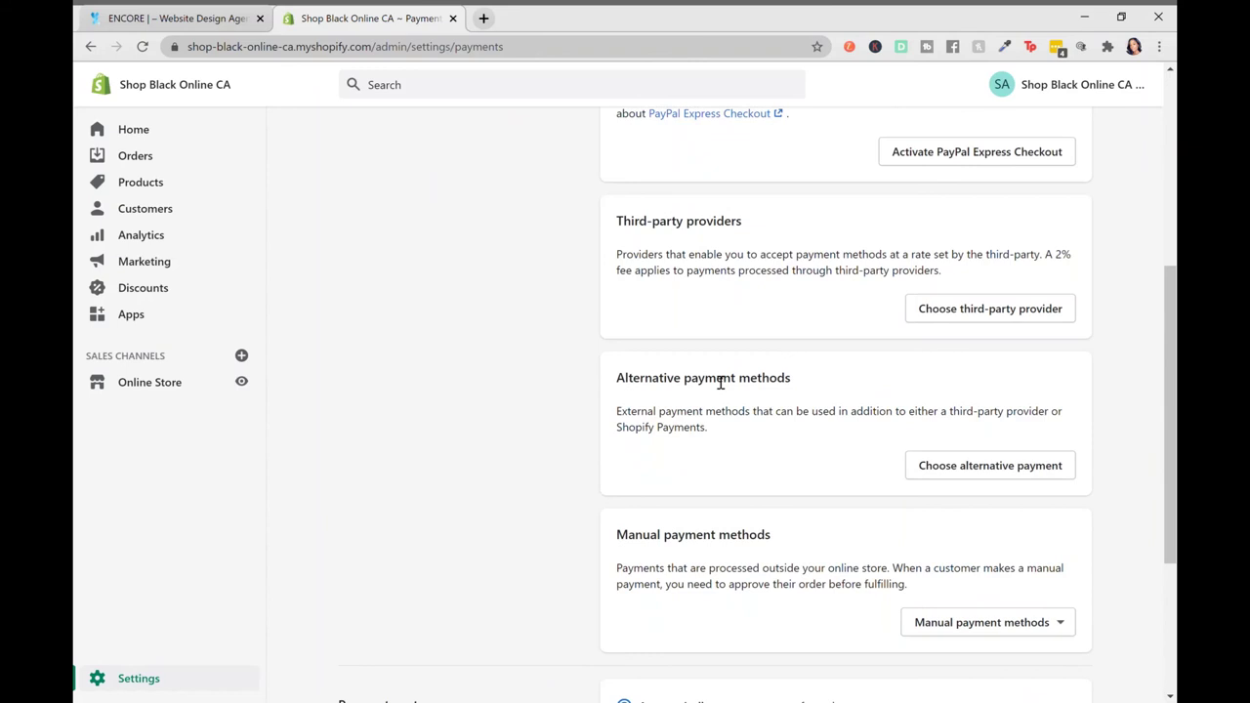
{"action": "left_click", "coordinate": [954, 478]}
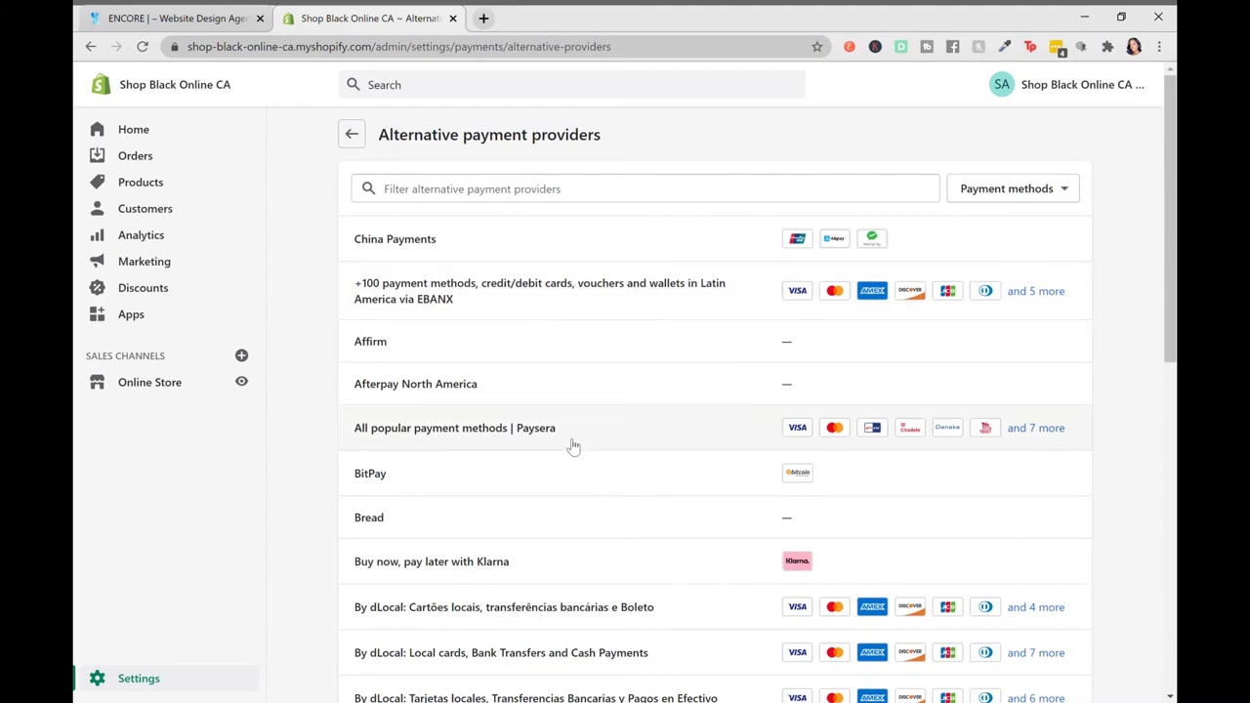
{"action": "scroll", "coordinate": [574, 449], "scroll_direction": "down", "scroll_amount": 5}
{"action": "scroll", "coordinate": [575, 454], "scroll_direction": "down", "scroll_amount": 2}
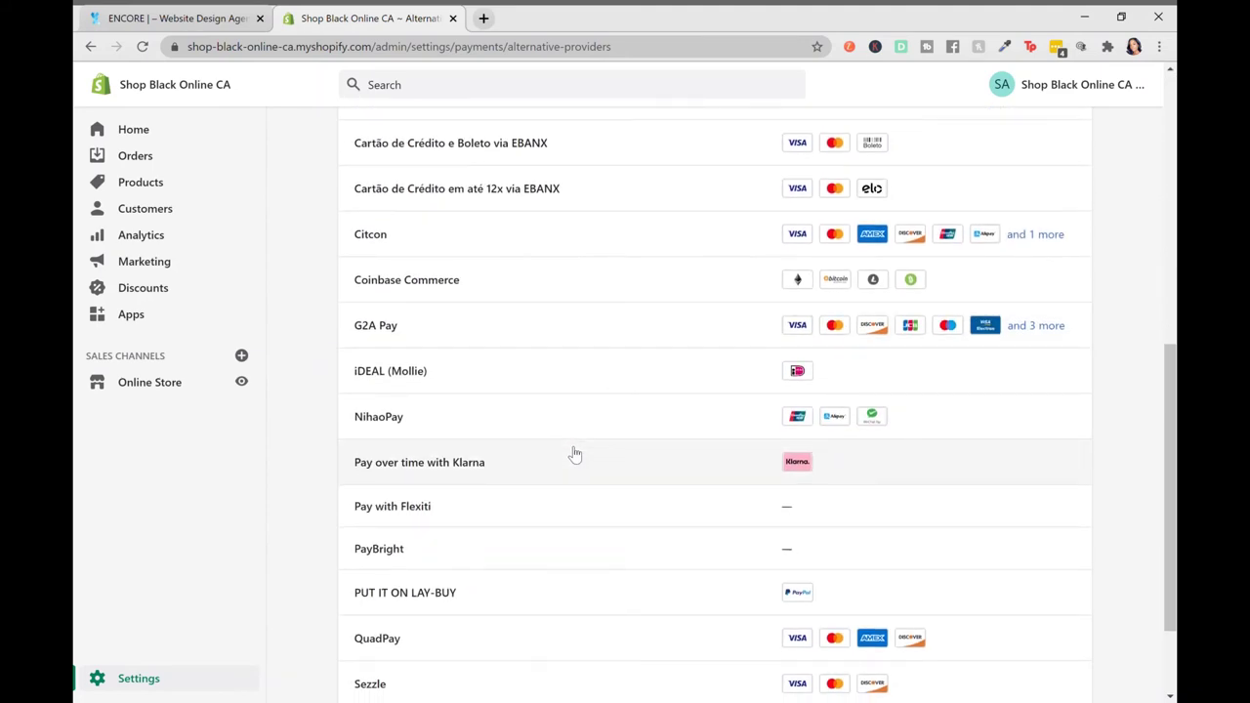
{"action": "scroll", "coordinate": [575, 454], "scroll_direction": "down", "scroll_amount": 2}
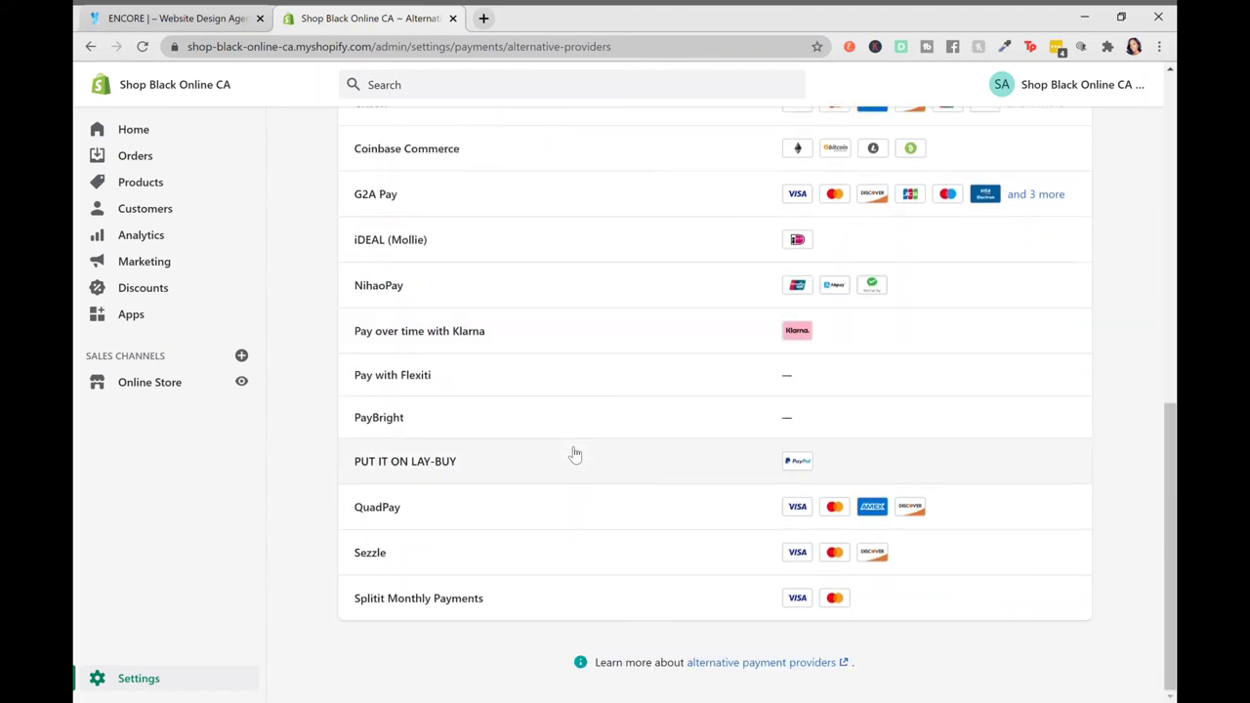
{"action": "scroll", "coordinate": [574, 454], "scroll_direction": "up", "scroll_amount": 15}
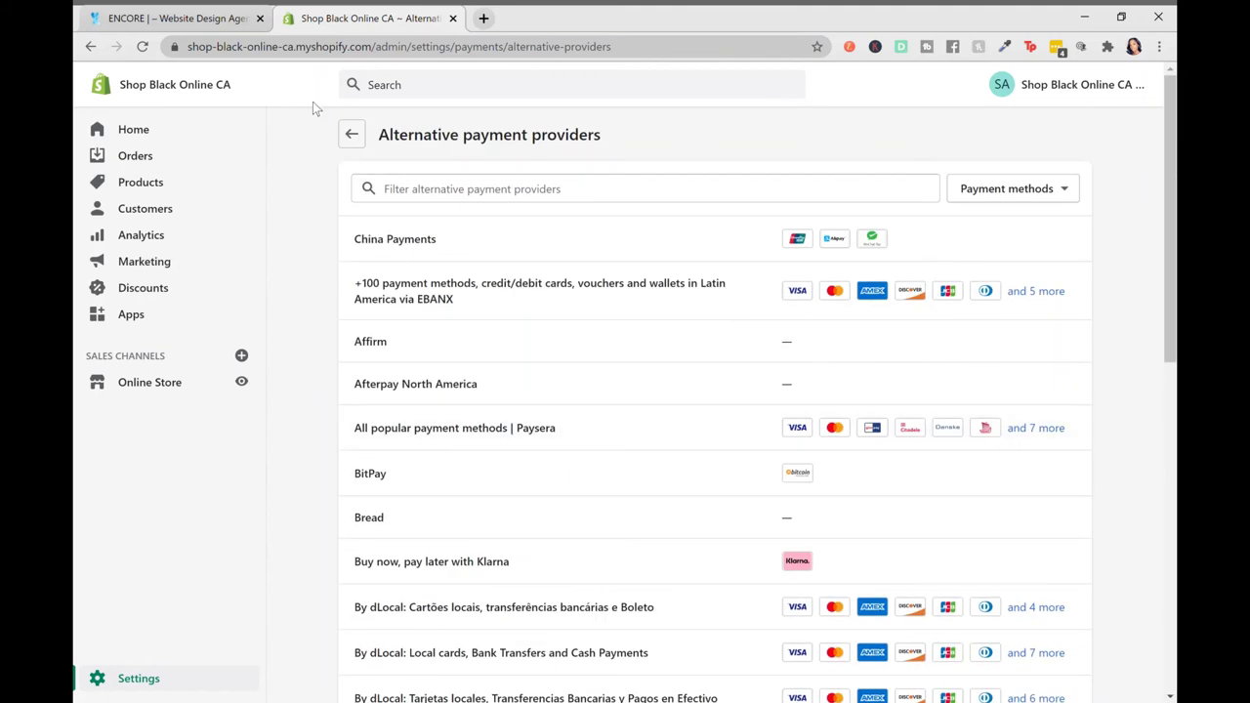
{"action": "left_click", "coordinate": [350, 134]}
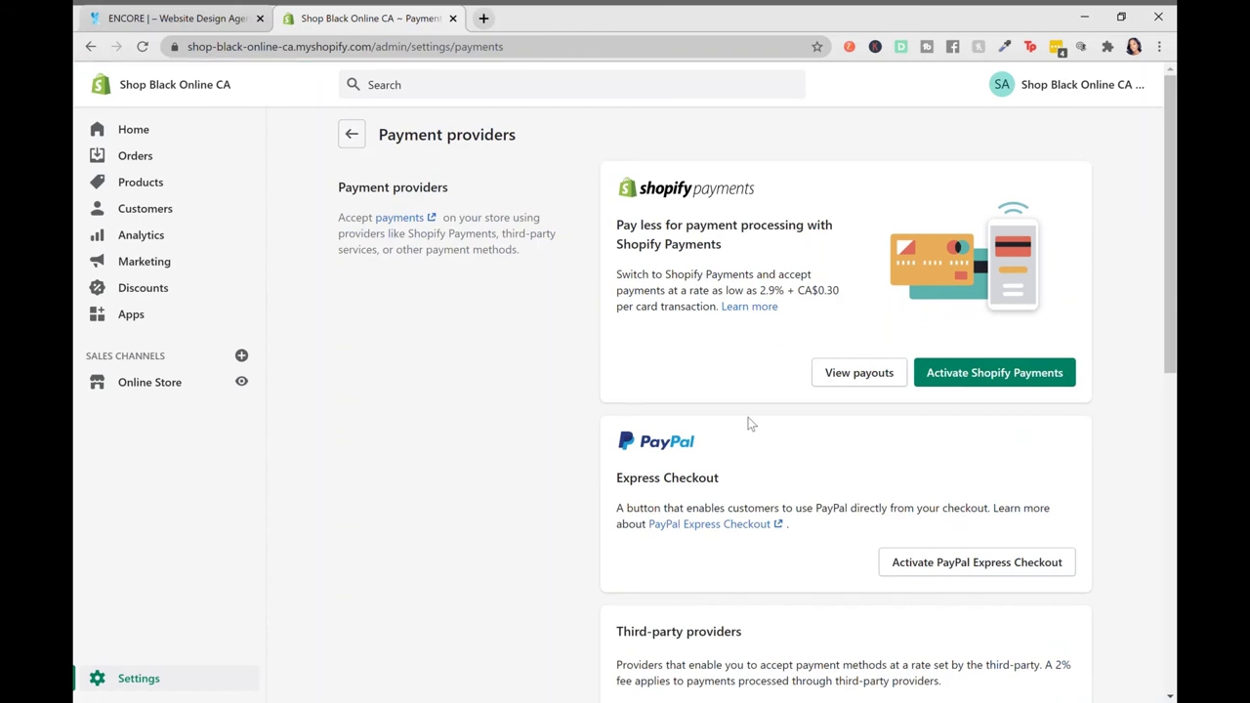
Show the manual options: custom method, Bank Deposit, Money Order and Cash on Delivery (COD)
{"action": "scroll", "coordinate": [632, 471], "scroll_direction": "down", "scroll_amount": 5}
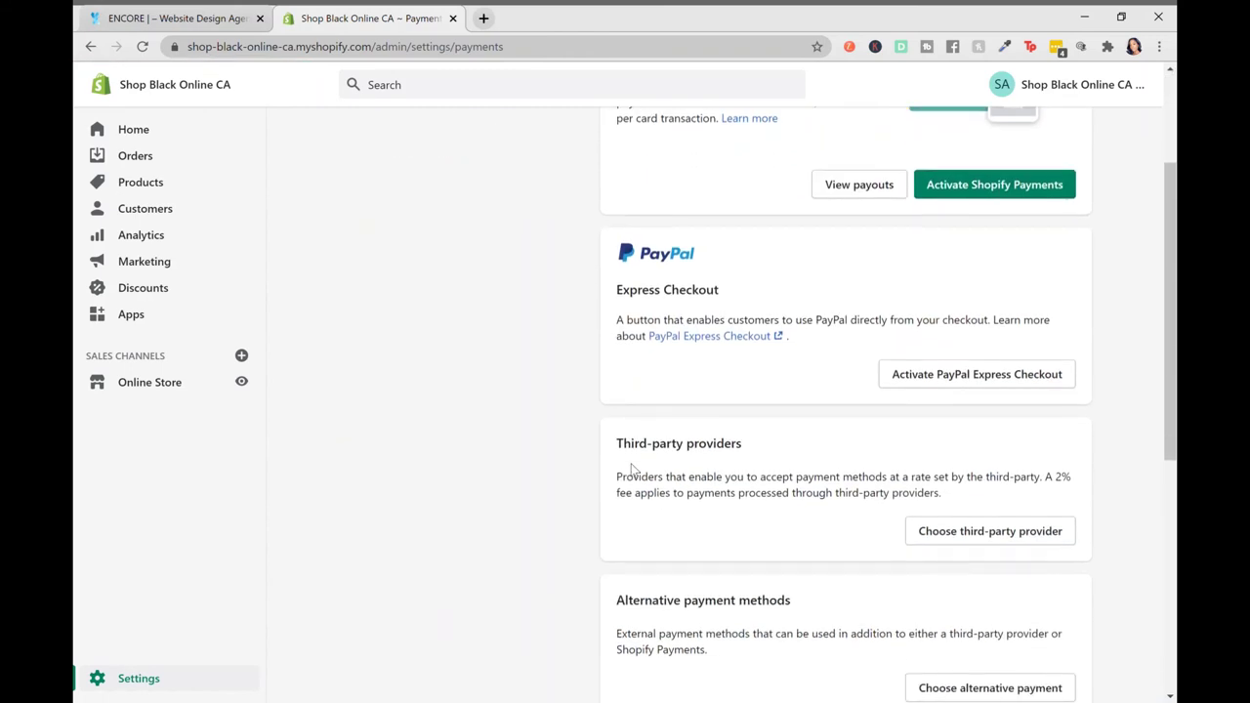
{"action": "scroll", "coordinate": [632, 471], "scroll_direction": "down", "scroll_amount": 1}
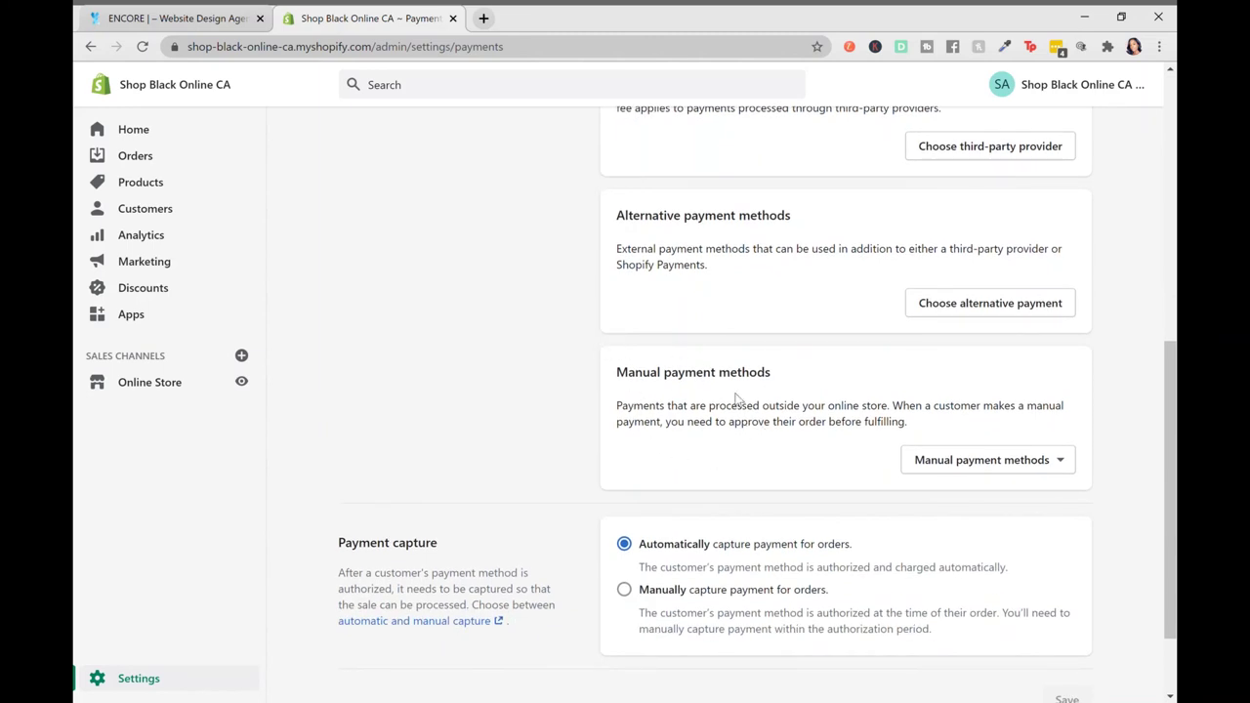
{"action": "left_click", "coordinate": [956, 466]}
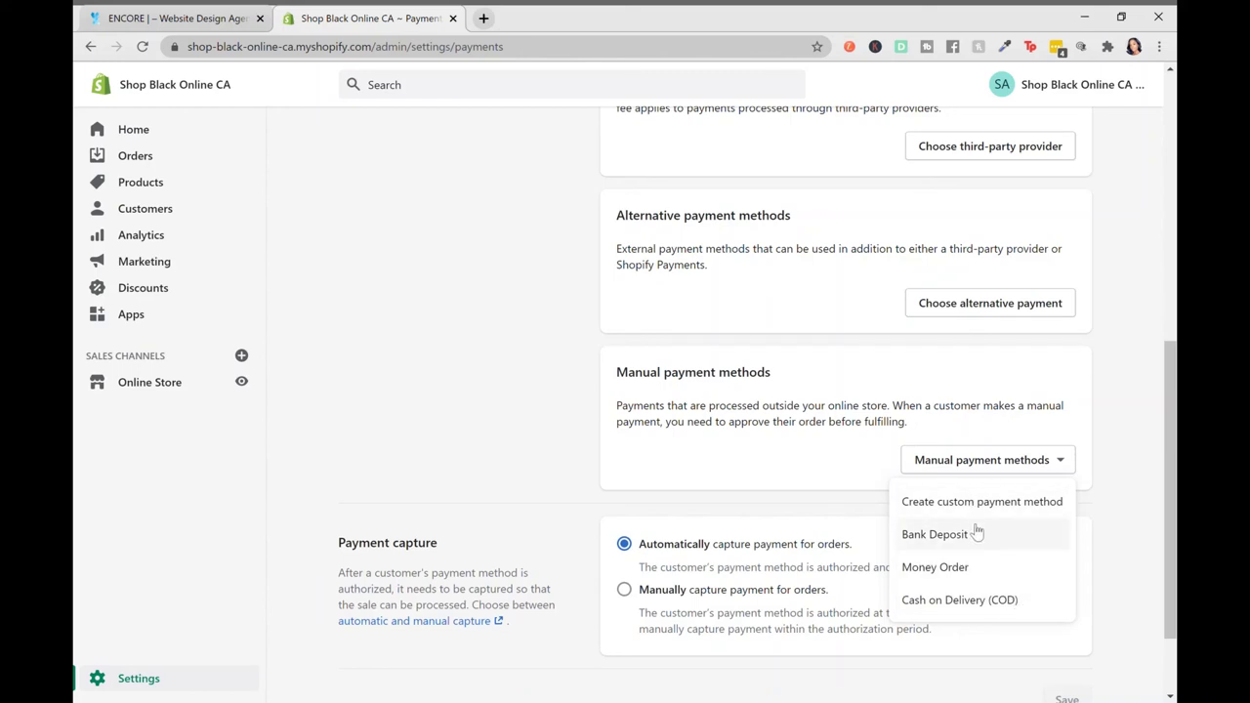
Dismiss the manual payment methods list without adding one and check payment capture is automatic
{"action": "left_click", "coordinate": [1115, 536]}
{"action": "scroll", "coordinate": [1115, 536], "scroll_direction": "down", "scroll_amount": 2}
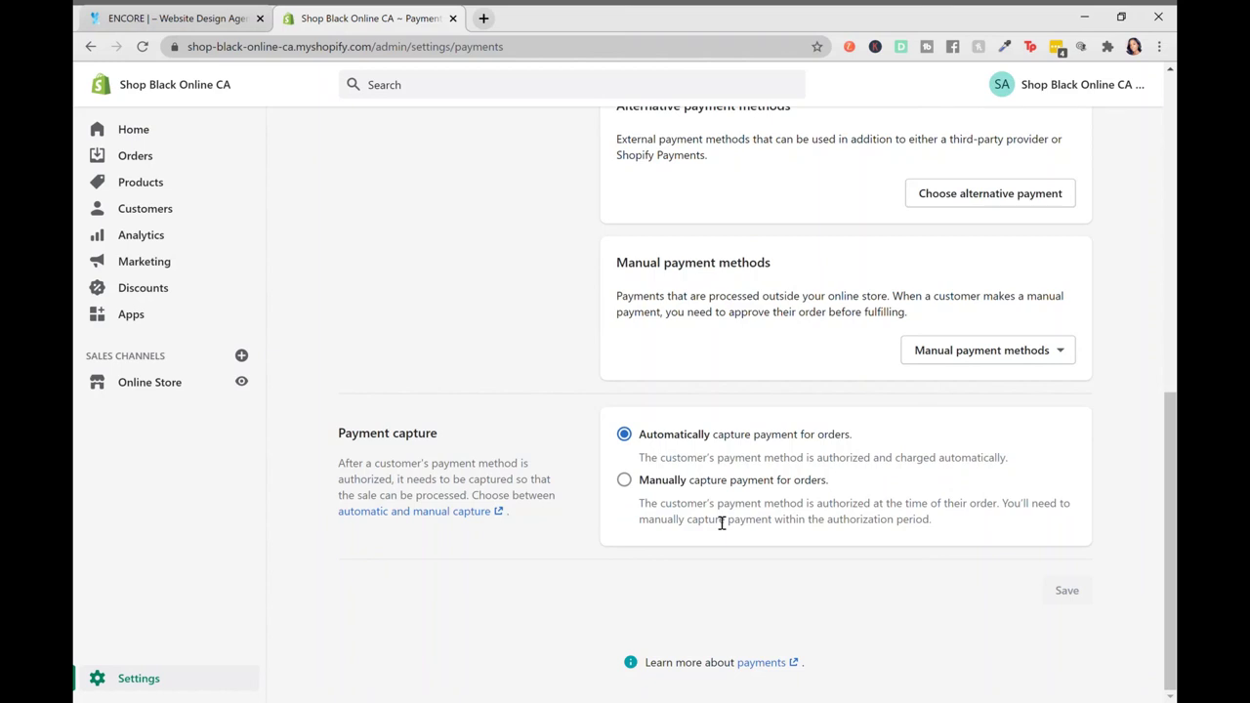
{"action": "scroll", "coordinate": [726, 561], "scroll_direction": "up", "scroll_amount": 7}
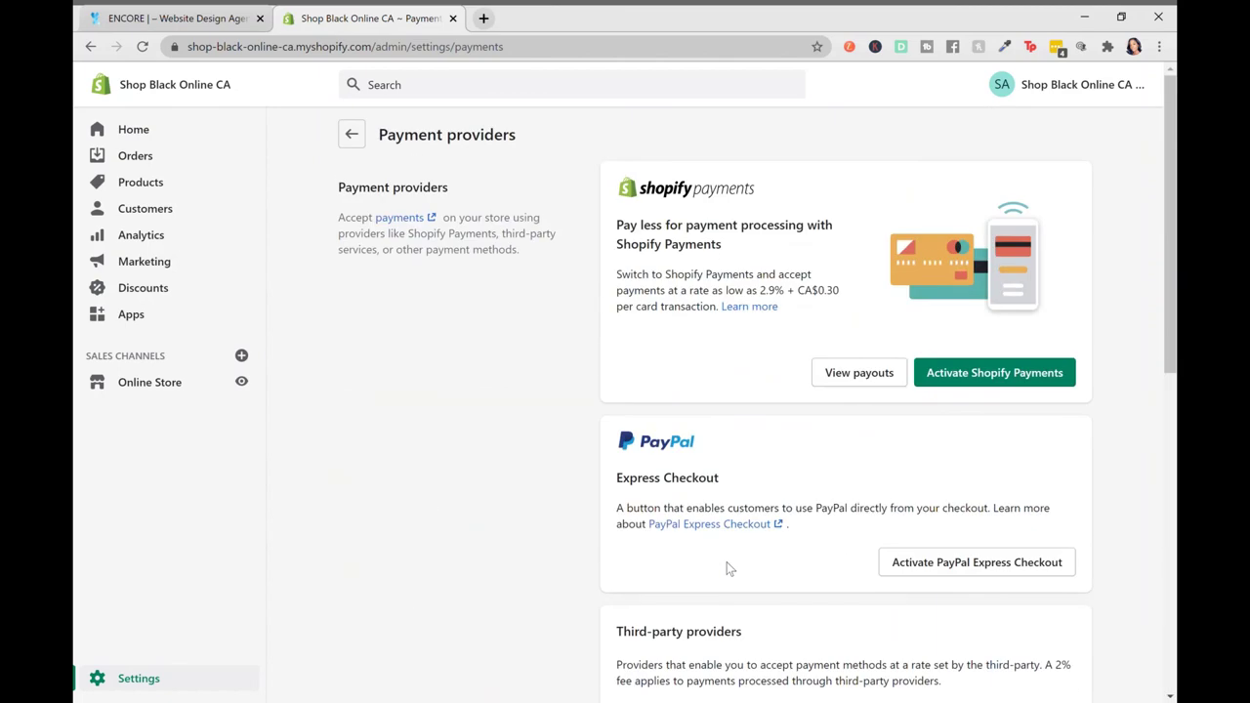
{"action": "scroll", "coordinate": [727, 562], "scroll_direction": "down", "scroll_amount": 7}
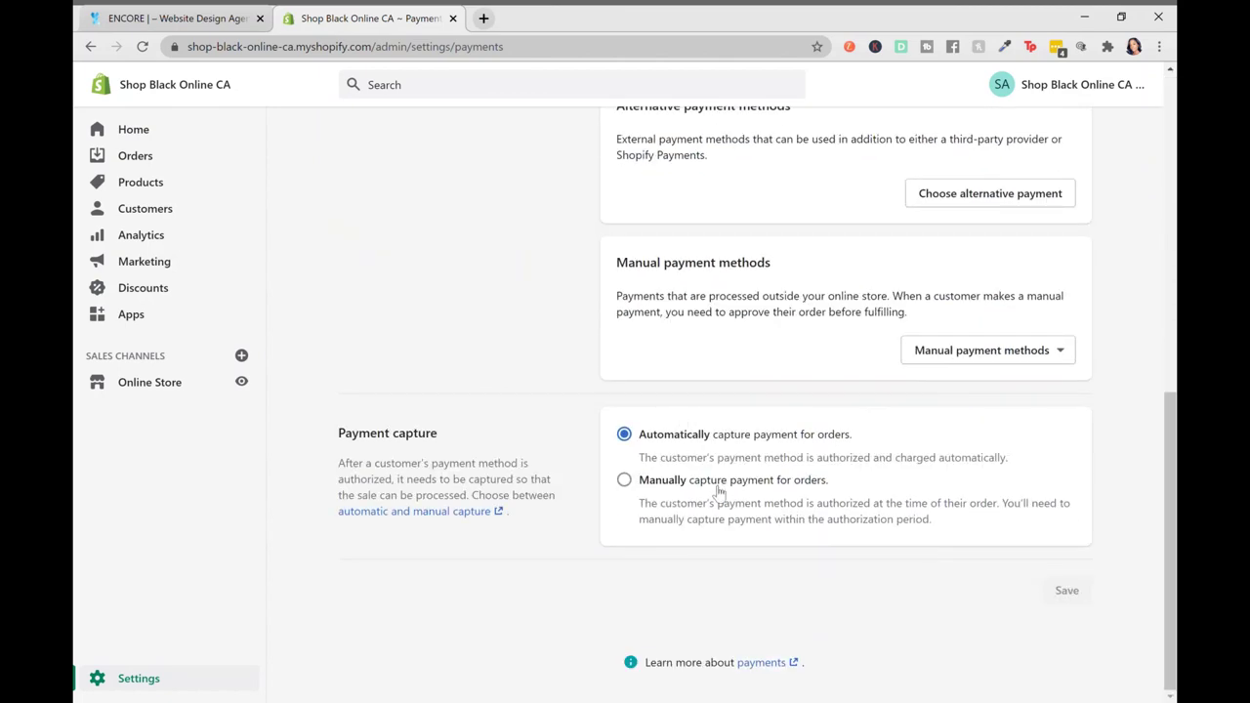
{"action": "scroll", "coordinate": [715, 488], "scroll_direction": "up", "scroll_amount": 7}
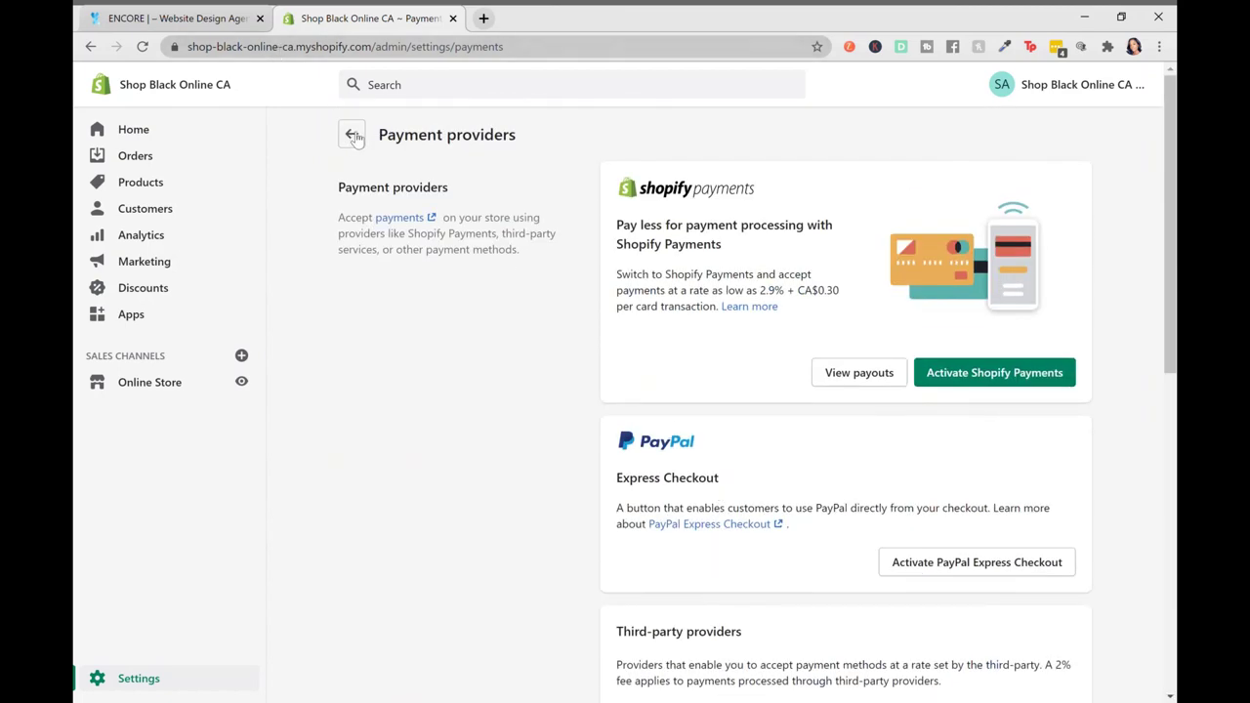
{"action": "left_click", "coordinate": [352, 136]}
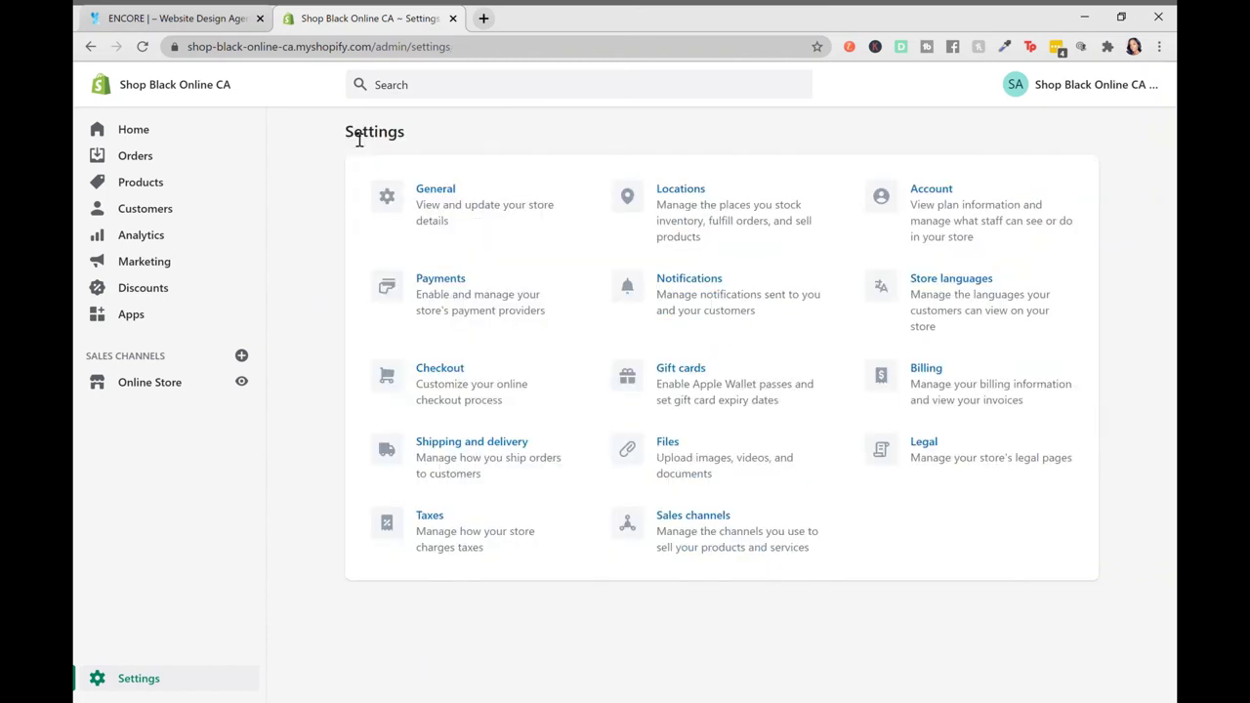